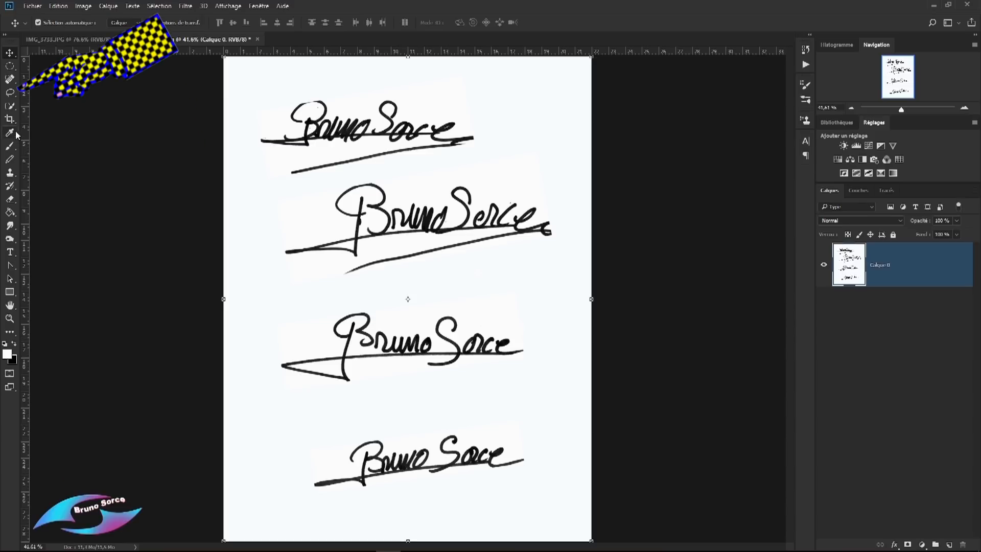
# Lasso the third signature from the top of the page, copy it to a new layer, and delete the original layer Calque 0.
pyautogui.click(17, 93)
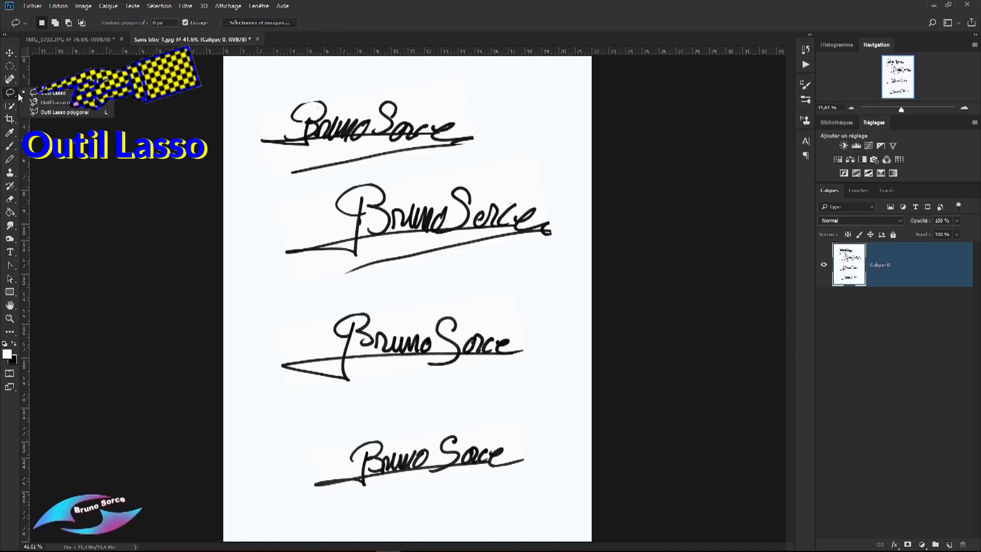
pyautogui.click(48, 92)
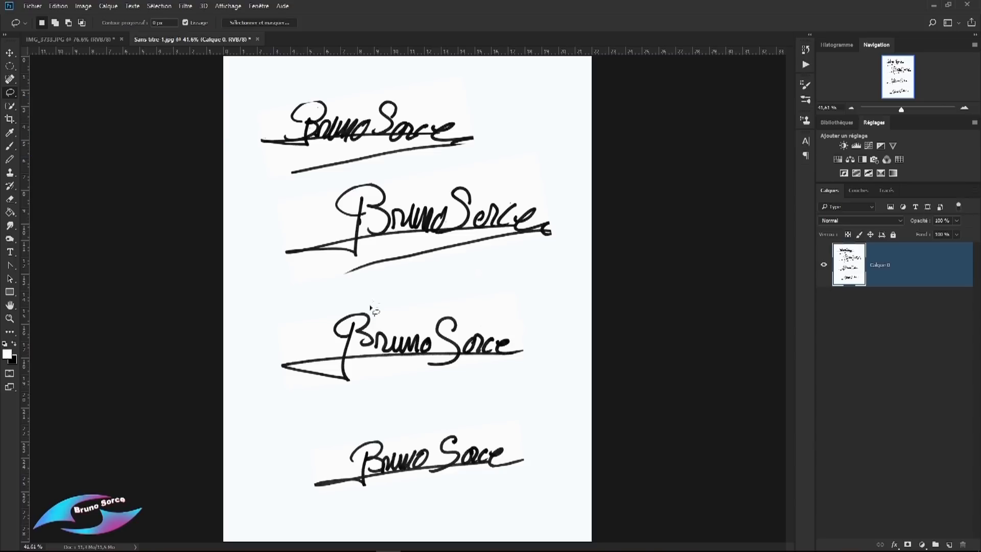
pyautogui.moveTo(362, 296)
pyautogui.mouseDown()
pyautogui.moveTo(303, 309)
pyautogui.moveTo(274, 331)
pyautogui.moveTo(270, 376)
pyautogui.moveTo(319, 395)
pyautogui.moveTo(480, 401)
pyautogui.moveTo(521, 397)
pyautogui.moveTo(540, 377)
pyautogui.moveTo(531, 330)
pyautogui.moveTo(388, 297)
pyautogui.mouseUp()
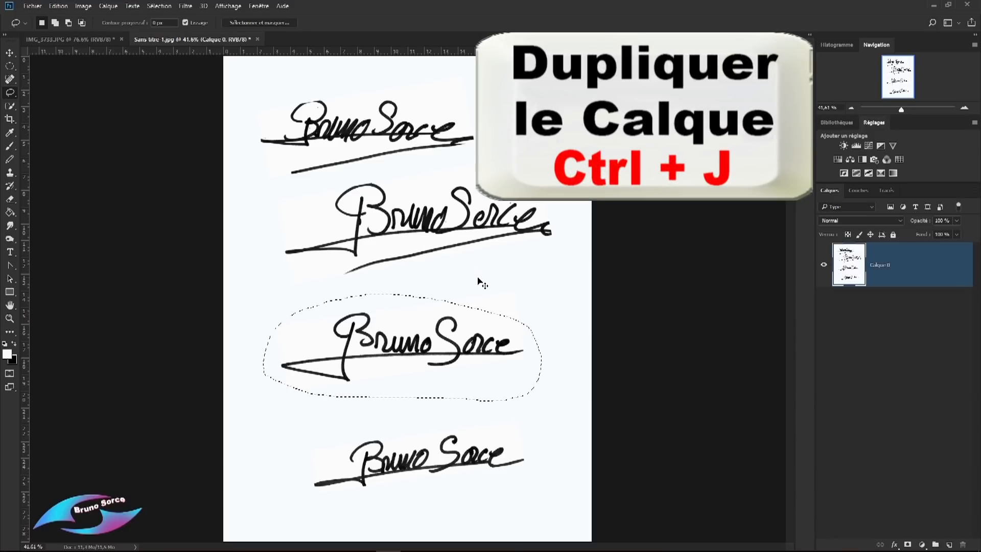
pyautogui.hotkey('ctrl', 'j')
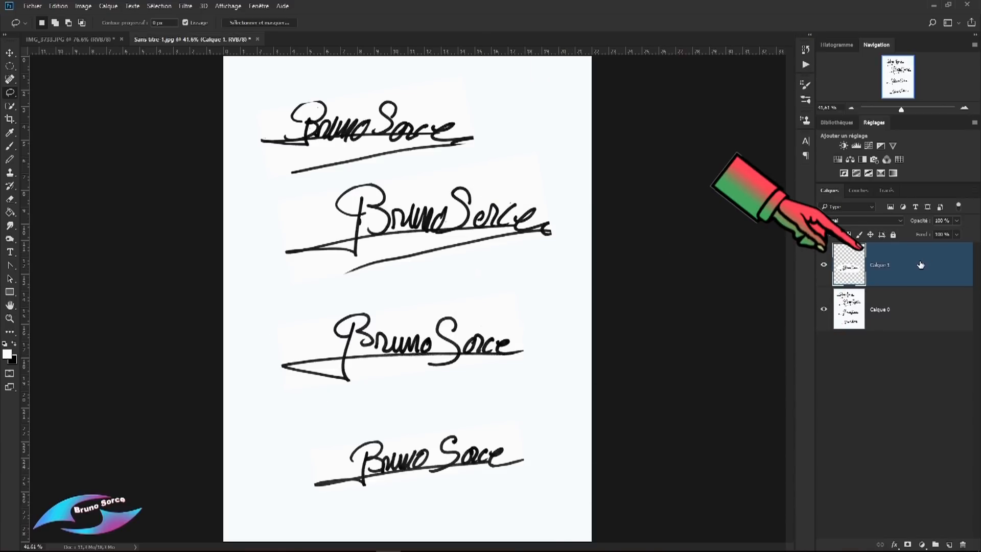
pyautogui.click(920, 317)
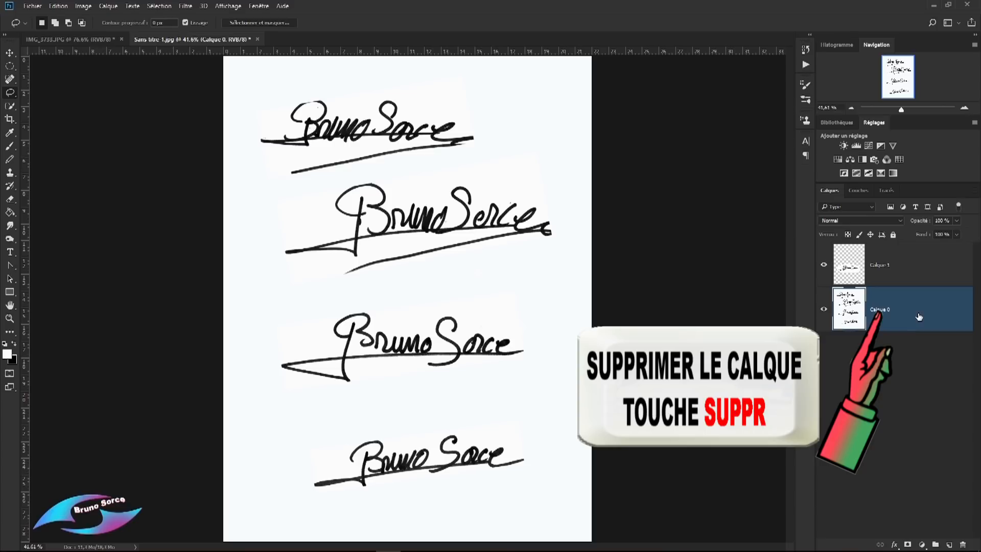
pyautogui.press('Delete')
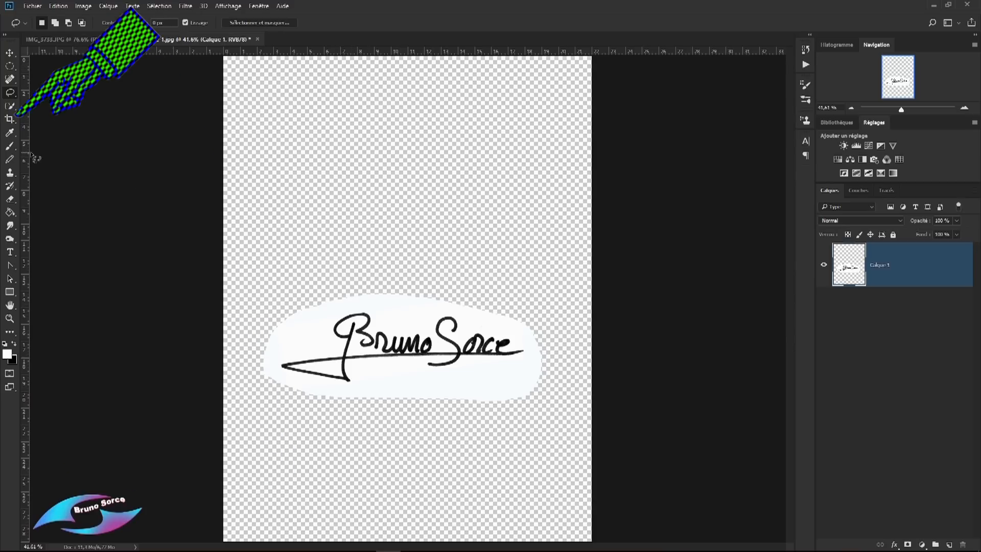
# Crop the canvas on all four sides to a wide rectangle closely surrounding the remaining signature patch.
pyautogui.click(10, 118)
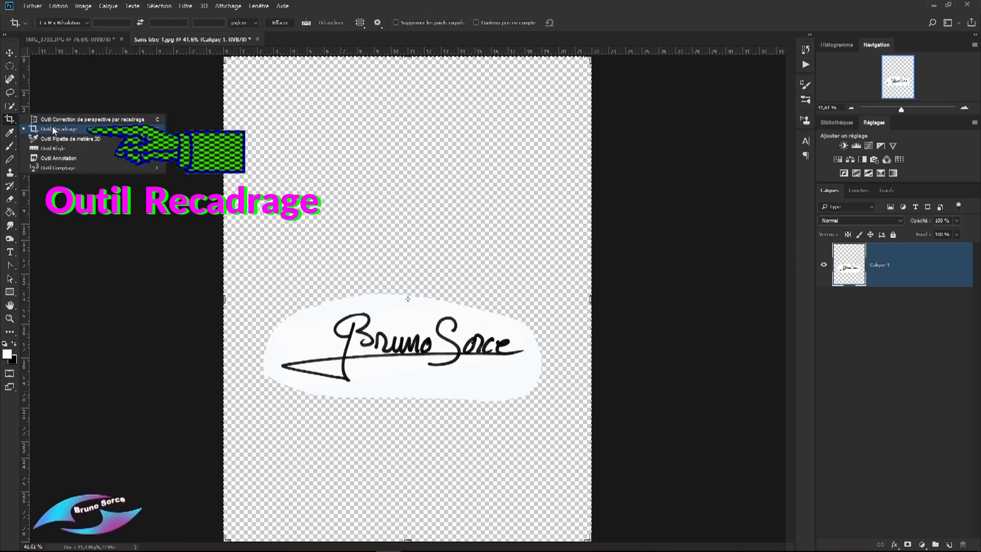
pyautogui.click(53, 129)
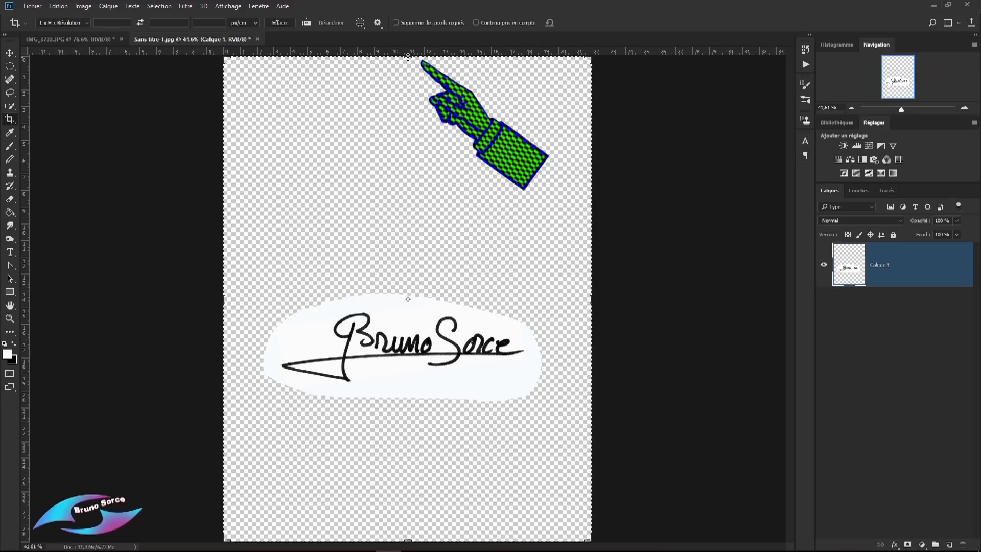
pyautogui.moveTo(409, 58); pyautogui.dragTo(409, 58)
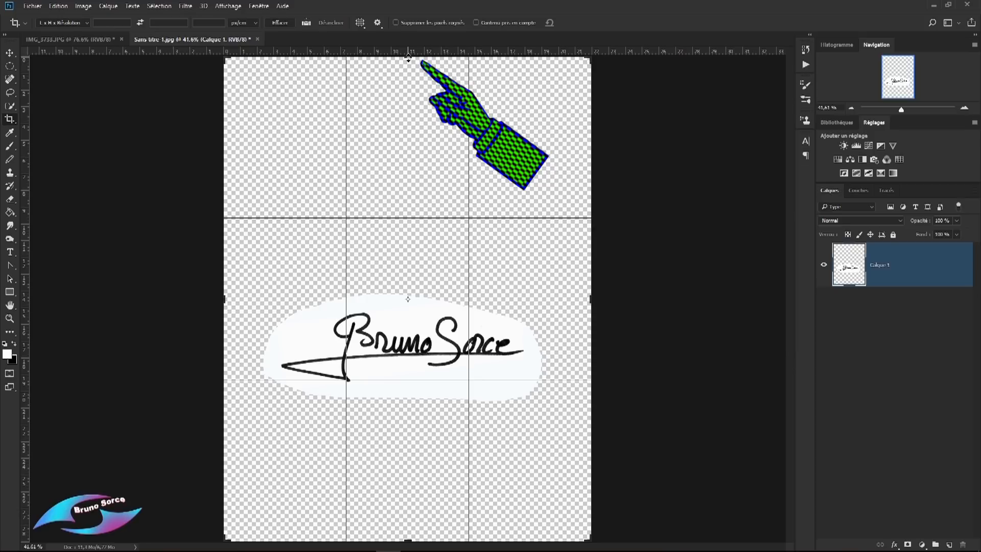
pyautogui.moveTo(408, 57); pyautogui.dragTo(412, 174)
pyautogui.moveTo(409, 423); pyautogui.dragTo(409, 351)
pyautogui.moveTo(591, 299); pyautogui.dragTo(572, 299)
pyautogui.moveTo(241, 300); pyautogui.dragTo(259, 299)
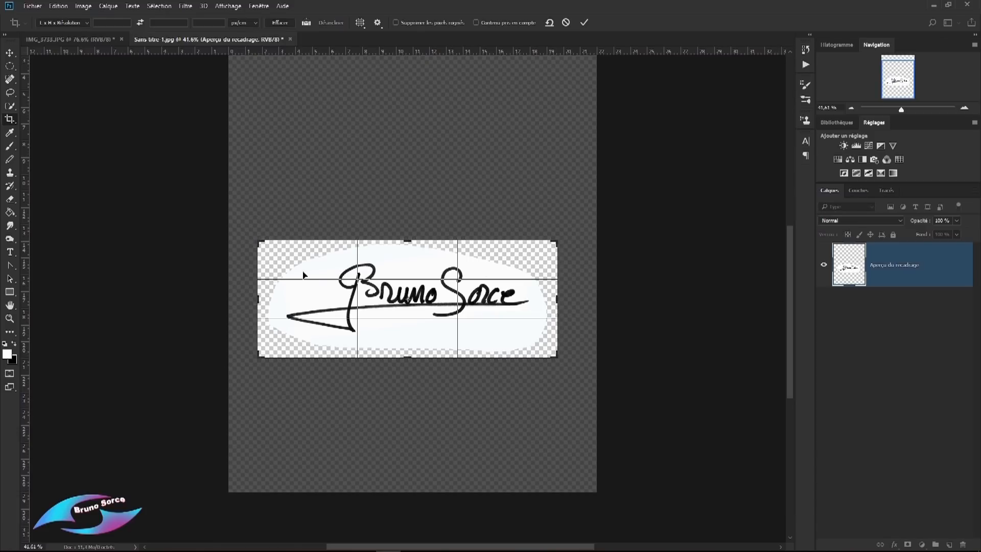
pyautogui.click(584, 21)
# Select the signature's dark strokes by colour range, using Tons foncés with 100% tolerance.
pyautogui.press('z')
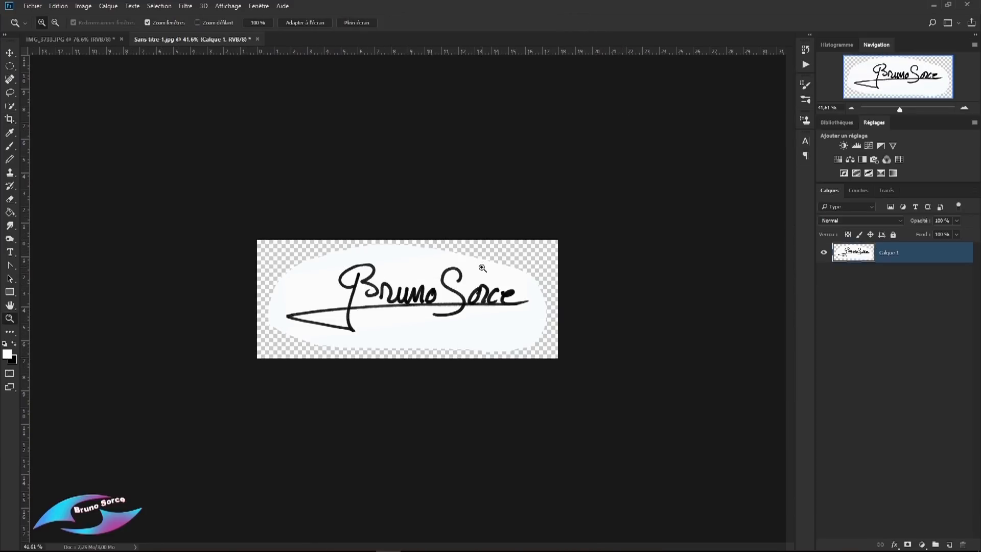
pyautogui.click(483, 268)
pyautogui.click(485, 270)
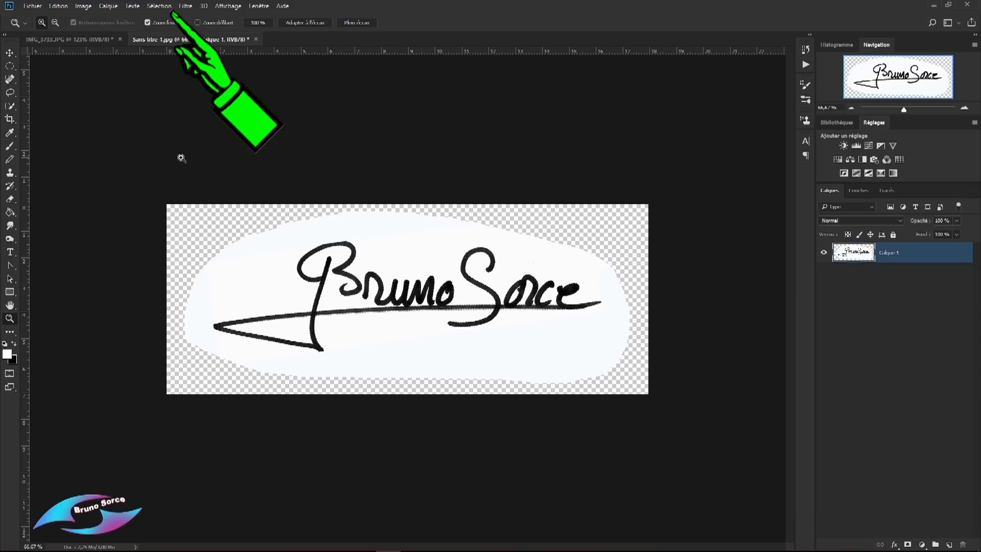
pyautogui.click(159, 6)
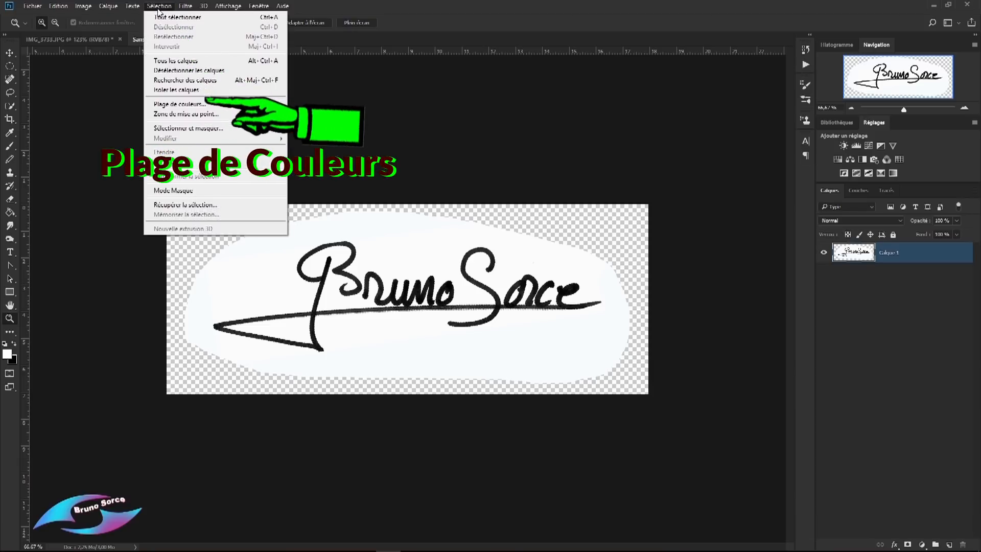
pyautogui.click(168, 105)
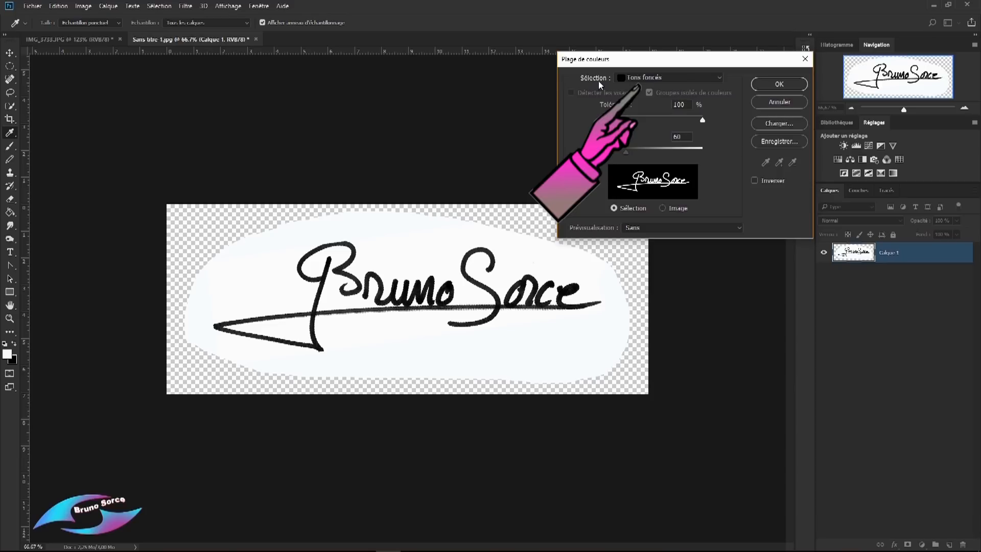
pyautogui.click(667, 78)
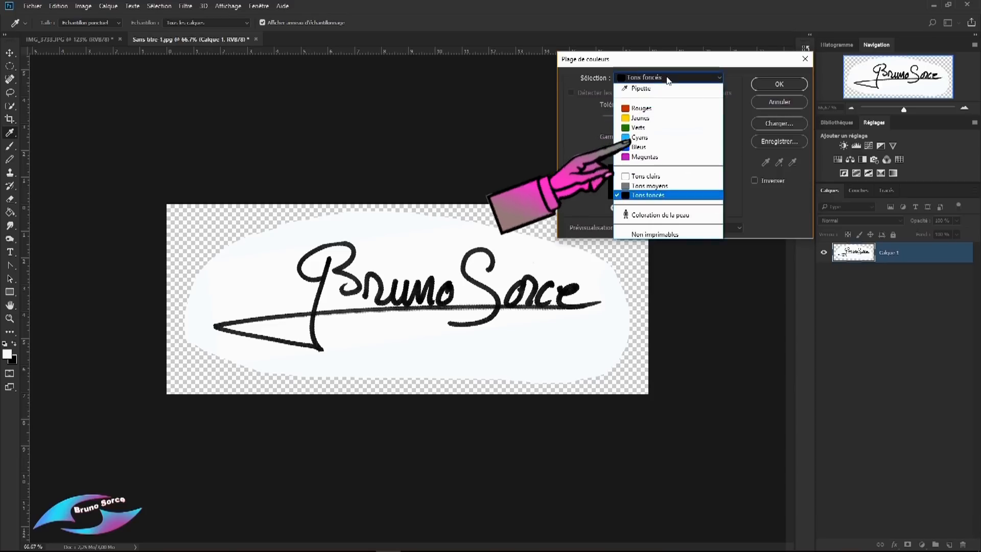
pyautogui.click(638, 196)
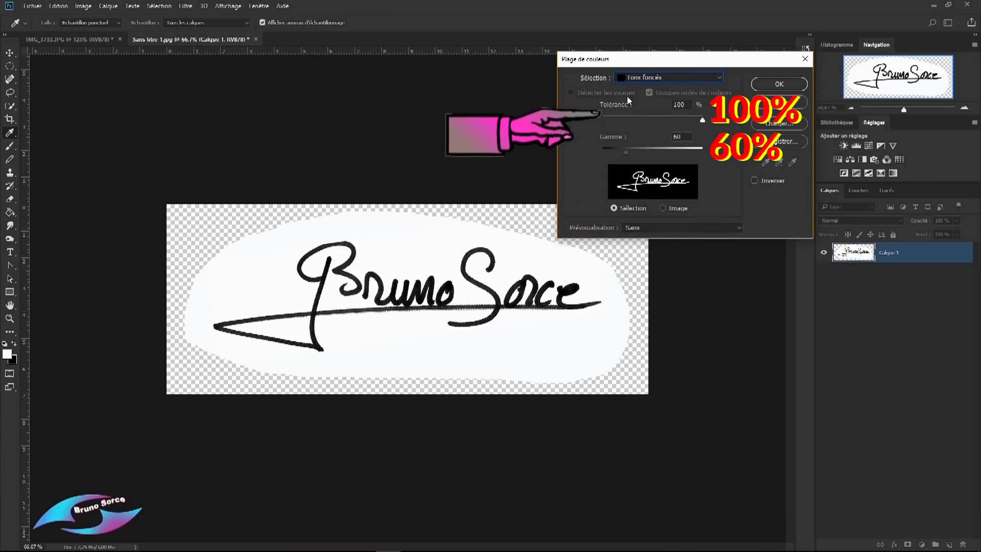
pyautogui.click(710, 120)
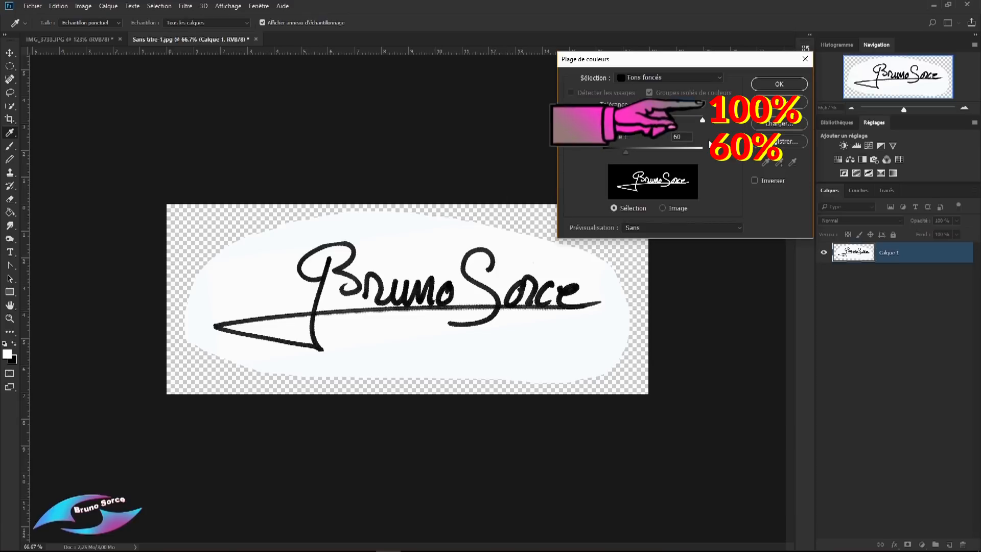
pyautogui.click(768, 86)
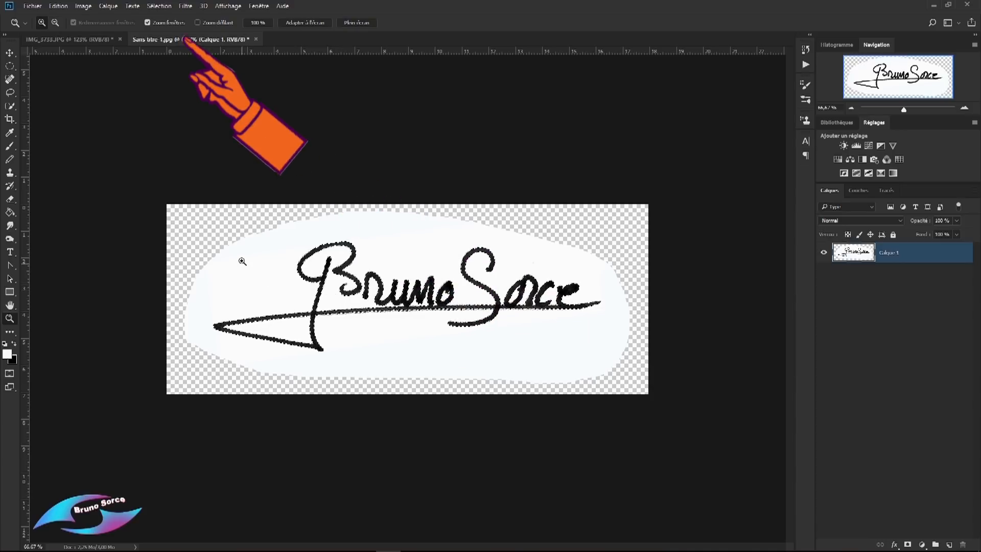
# Invert the selection and delete the pale background around the signature strokes.
pyautogui.click(159, 7)
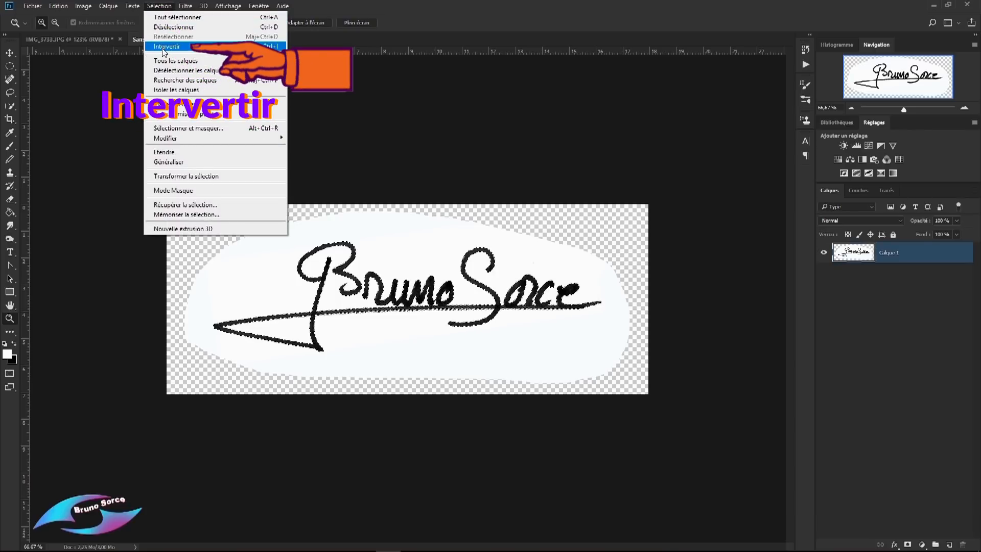
pyautogui.click(164, 51)
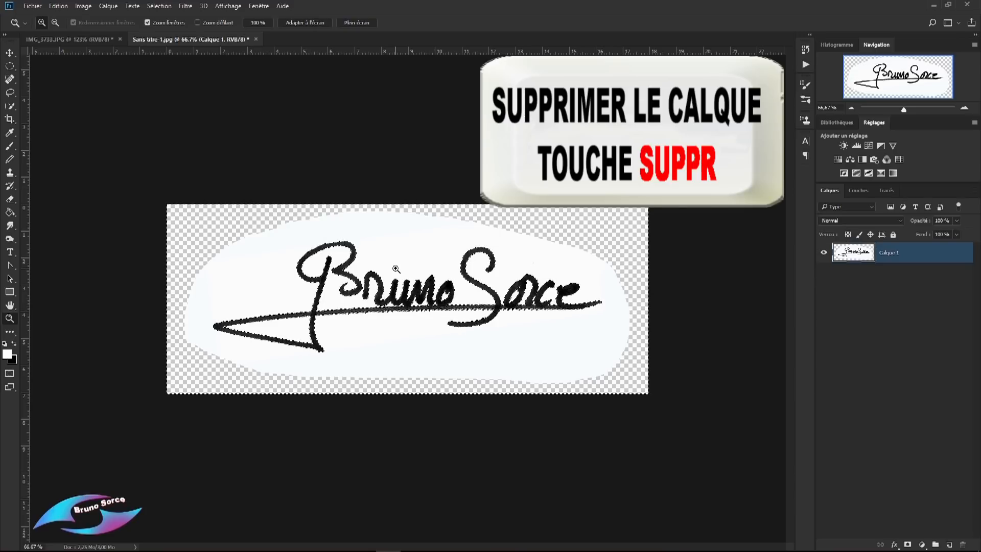
pyautogui.press('Delete')
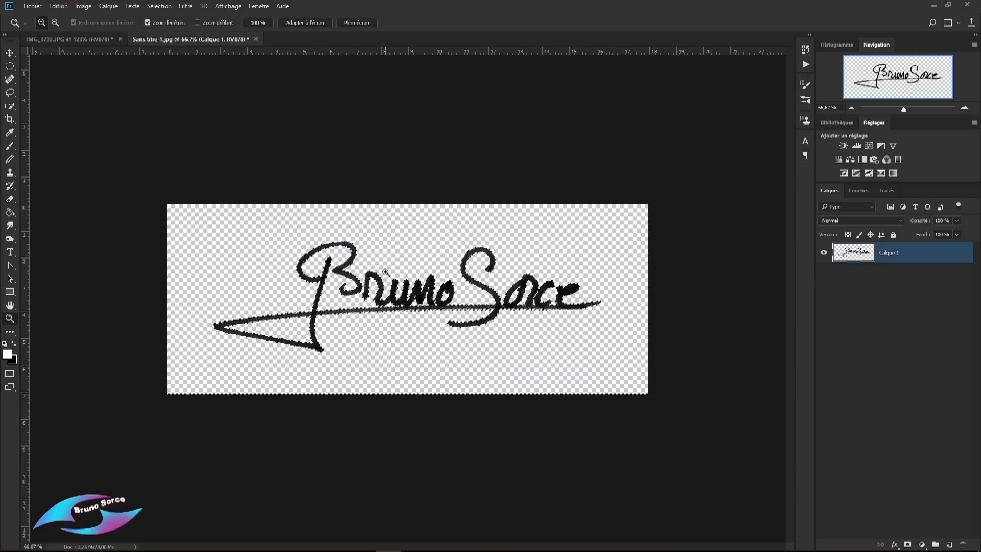
# Invert the selection back to the signature strokes and clear their existing pixels from the layer.
pyautogui.click(159, 7)
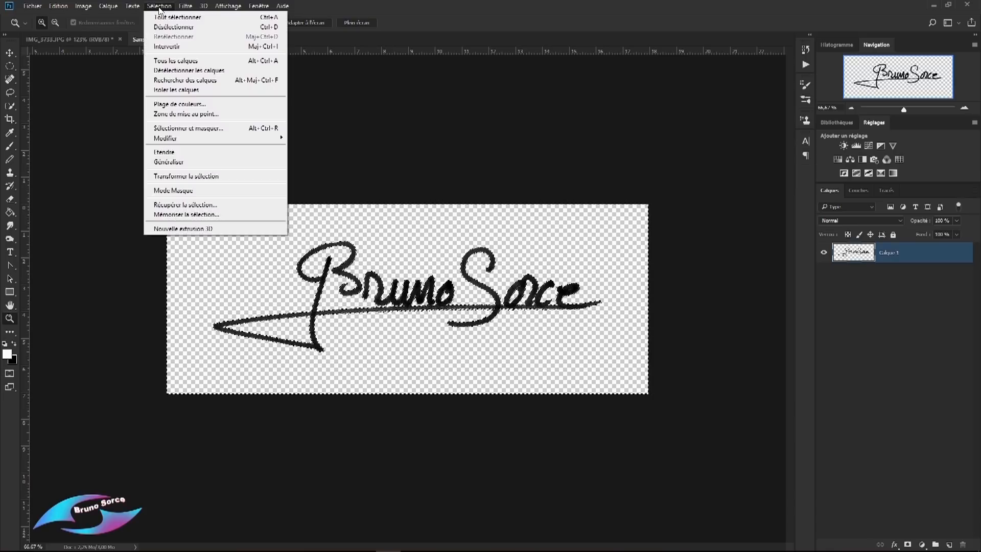
pyautogui.click(161, 47)
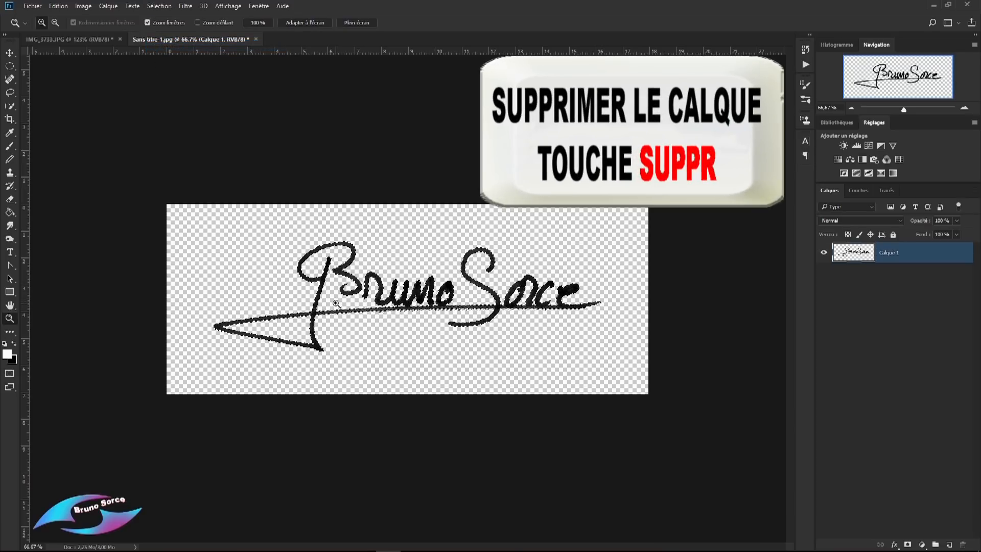
pyautogui.press('Delete')
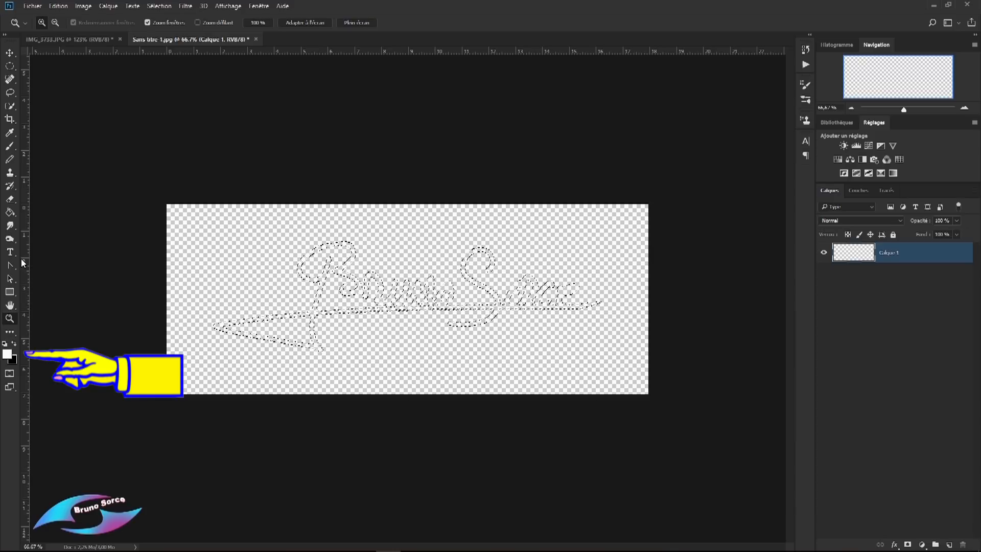
# Fill the selected signature shape with black as the foreground colour using the Paint Bucket, and deselect.
pyautogui.click(5, 346)
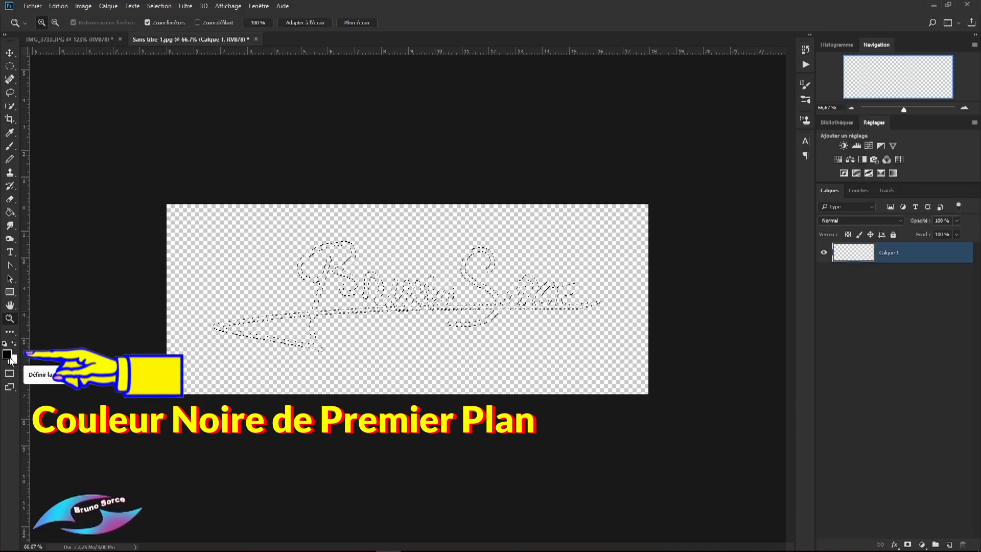
pyautogui.click(10, 213)
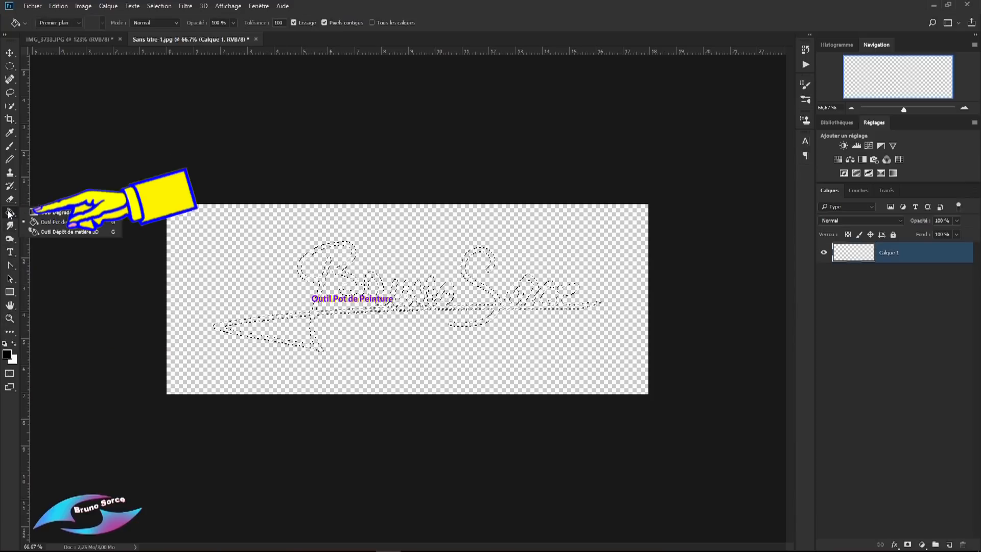
pyautogui.click(53, 221)
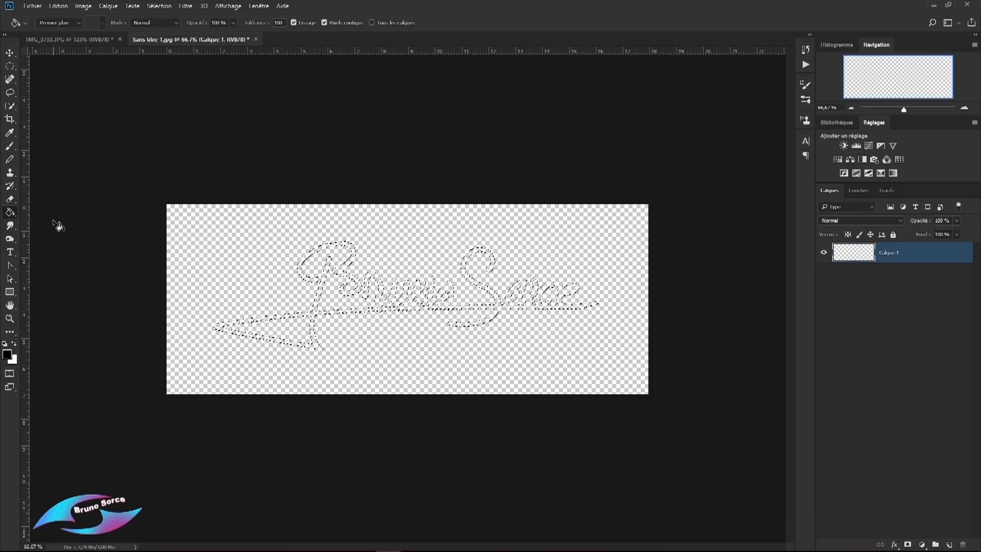
pyautogui.click(316, 316)
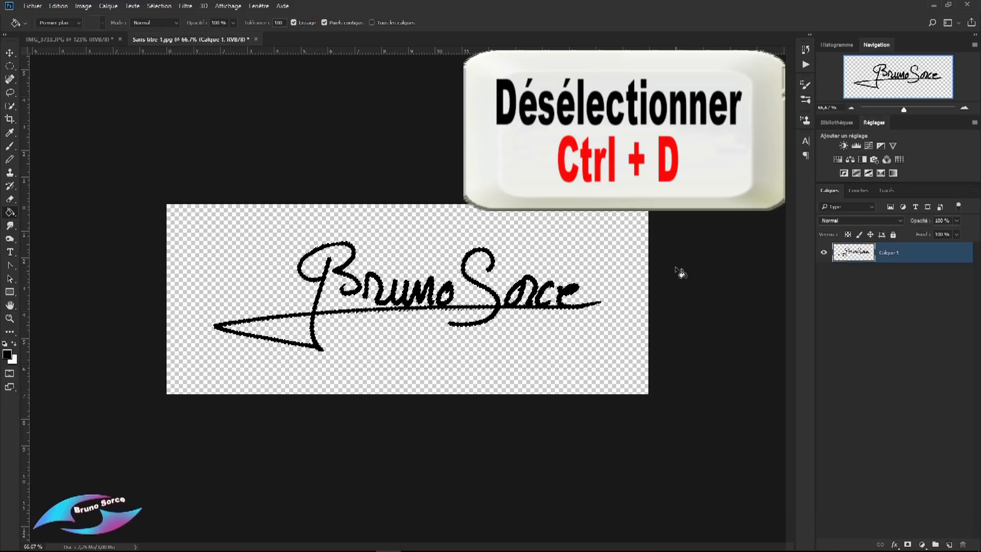
pyautogui.hotkey('ctrl', 'd')
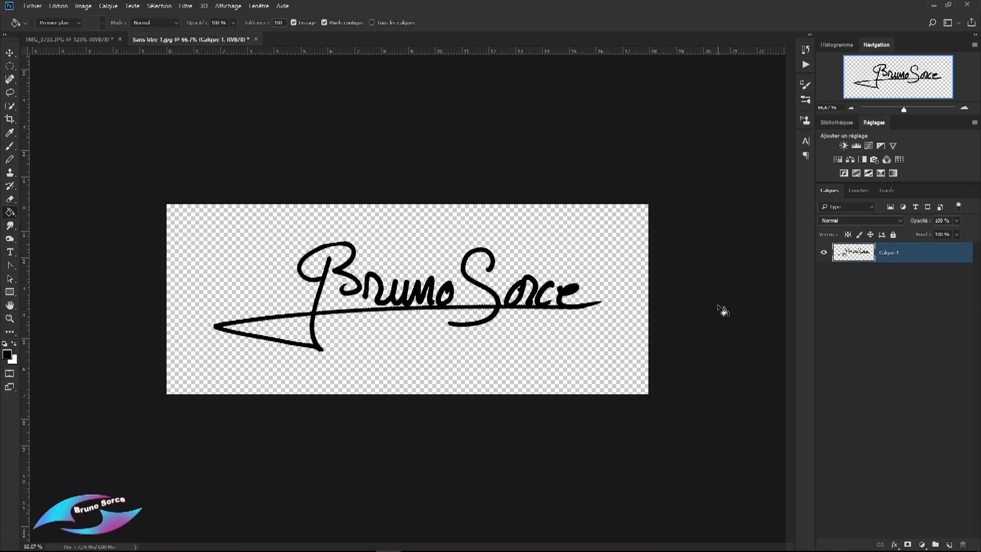
# Save the signature as a PNG copy named SIGNATURE TUTO in the SIGNATURE folder, using the large file size (fastest save) option.
pyautogui.press('v')
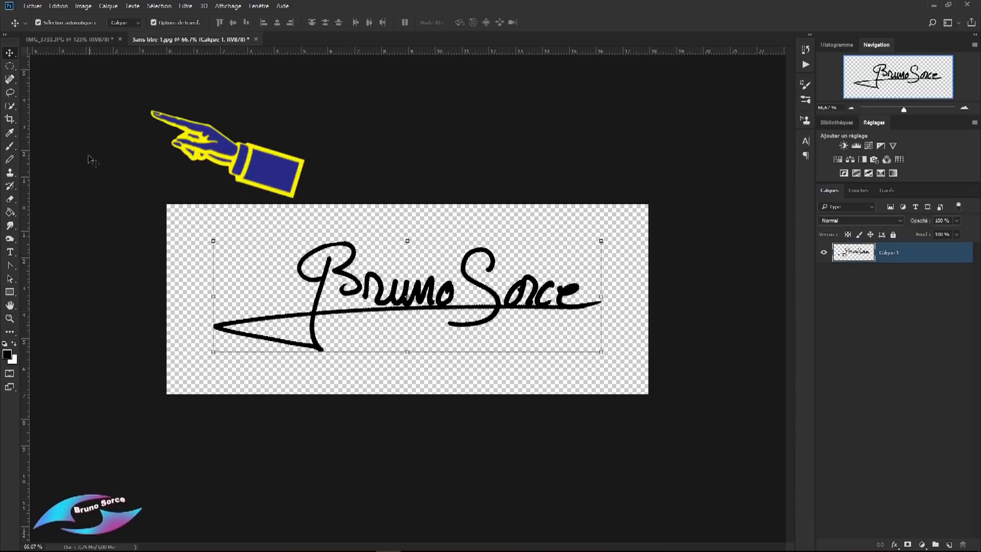
pyautogui.click(33, 7)
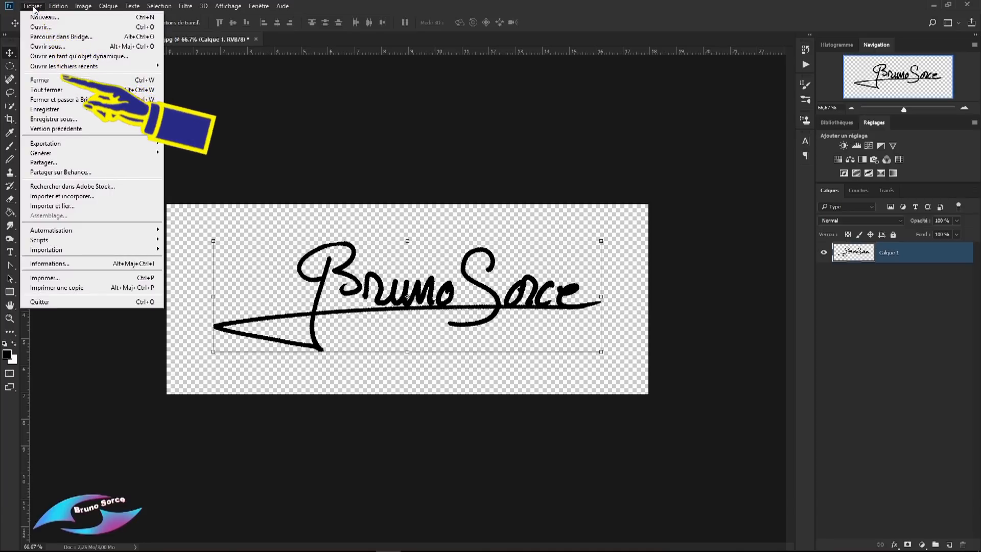
pyautogui.click(52, 119)
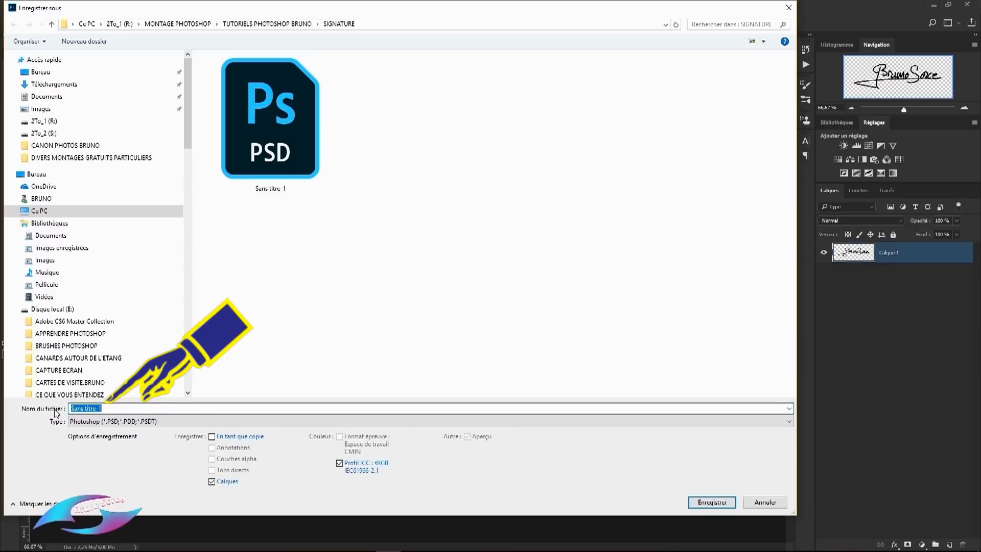
pyautogui.write('SIGNATURE')
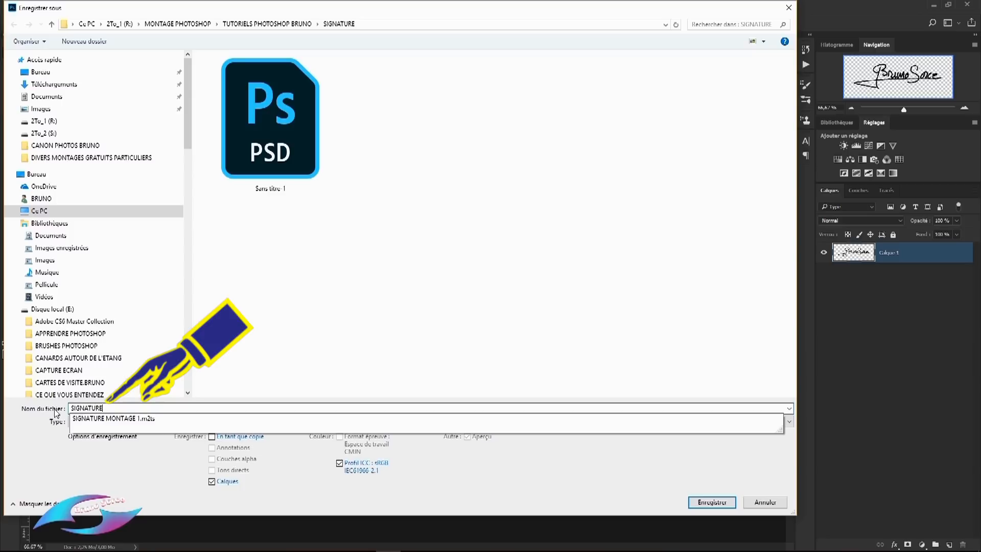
pyautogui.write(' TUTO')
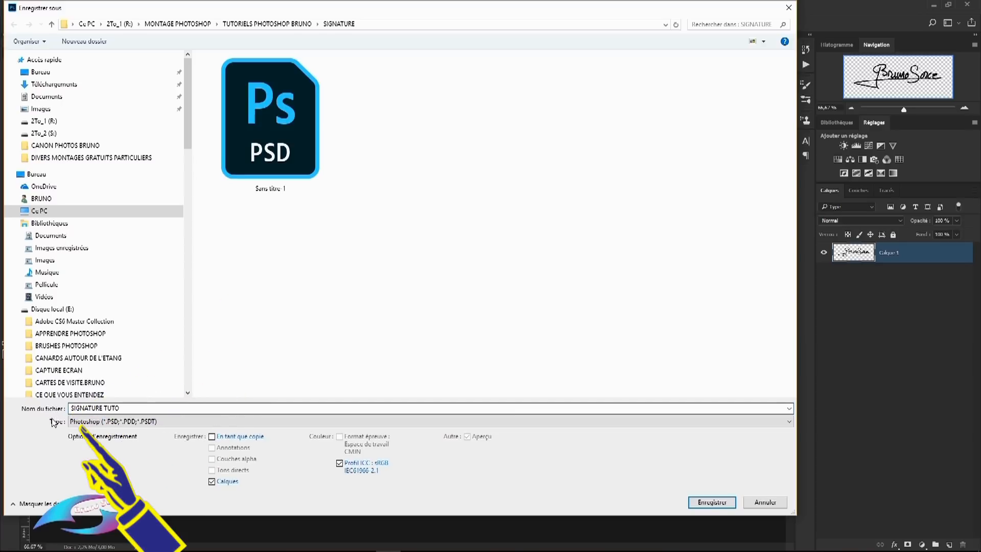
pyautogui.click(92, 427)
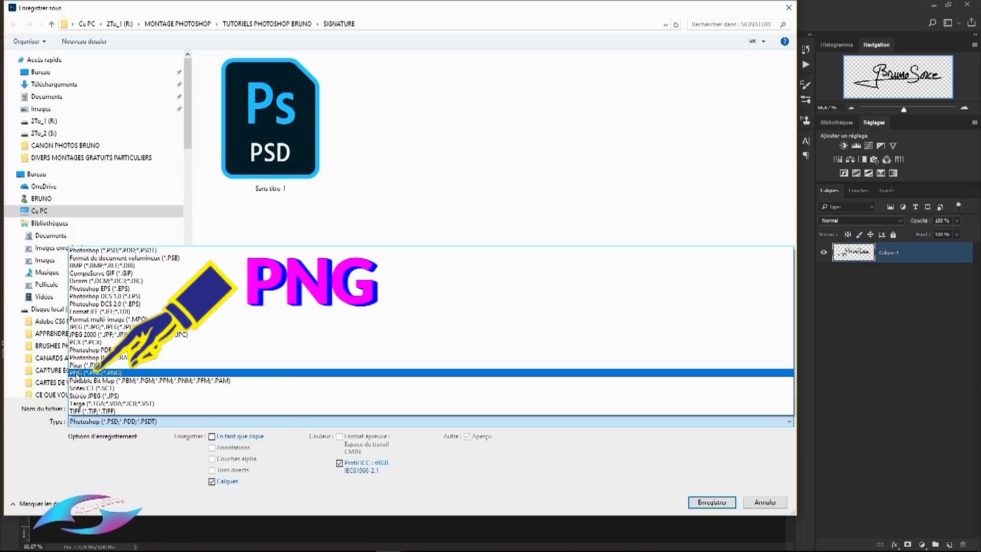
pyautogui.click(77, 374)
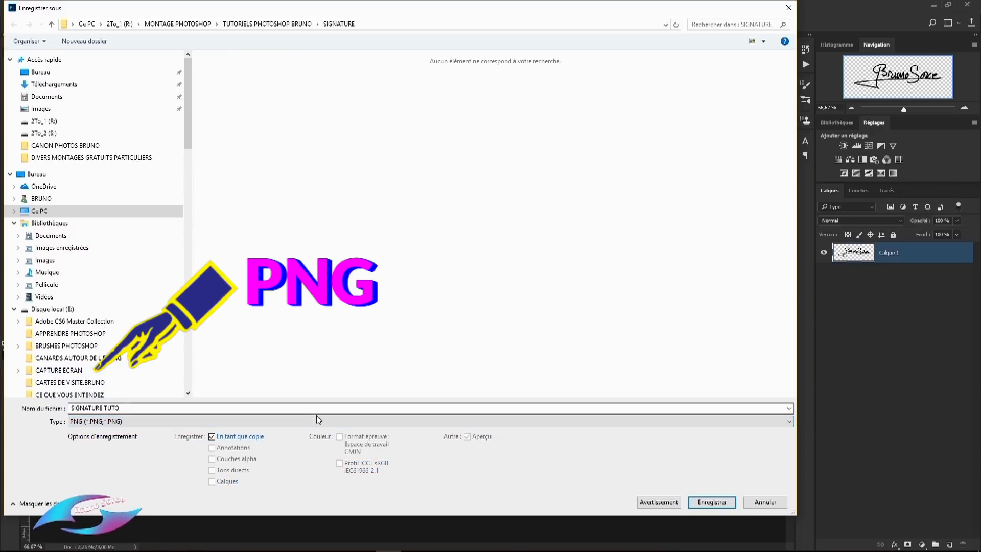
pyautogui.click(712, 503)
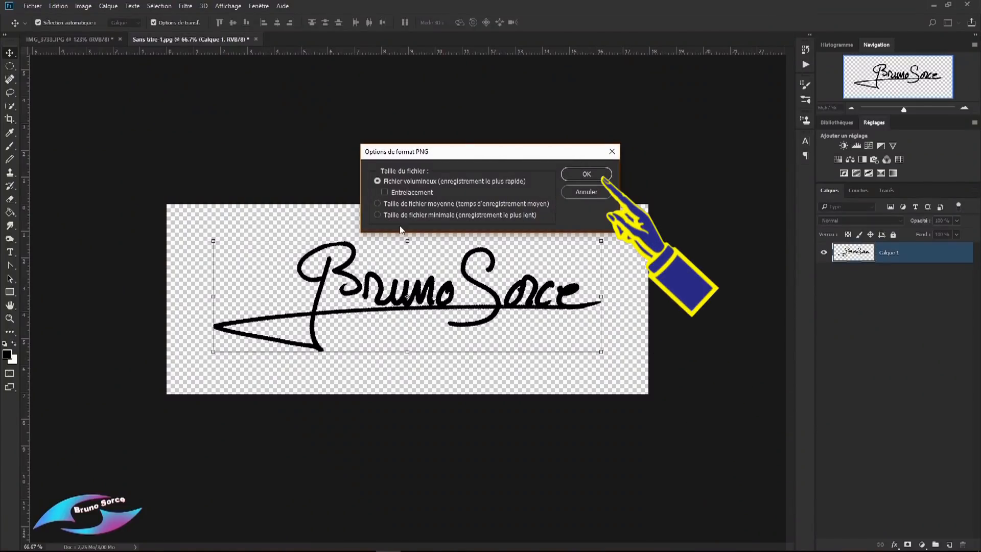
pyautogui.click(588, 174)
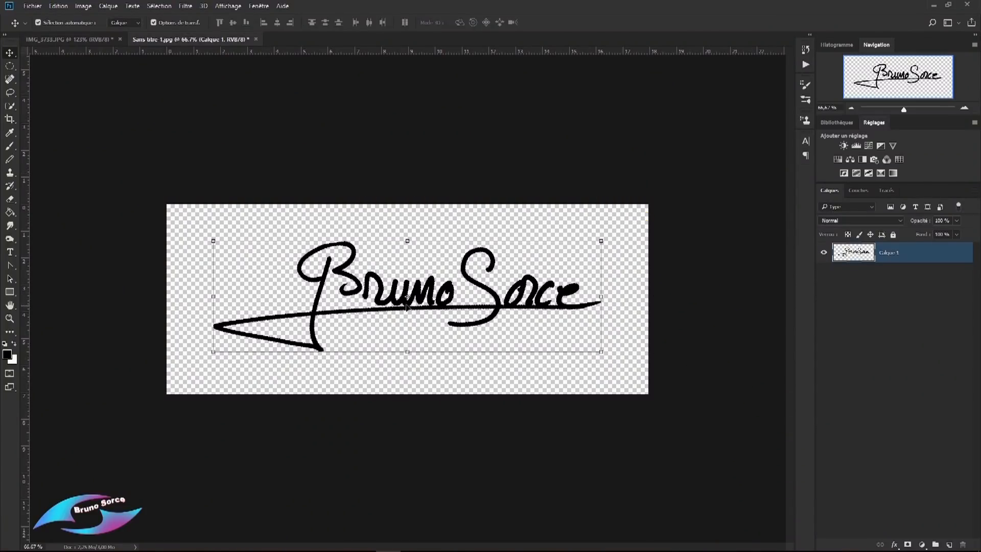
# Check the SIGNATURE folder for the saved PNG without opening any file.
pyautogui.click(32, 6)
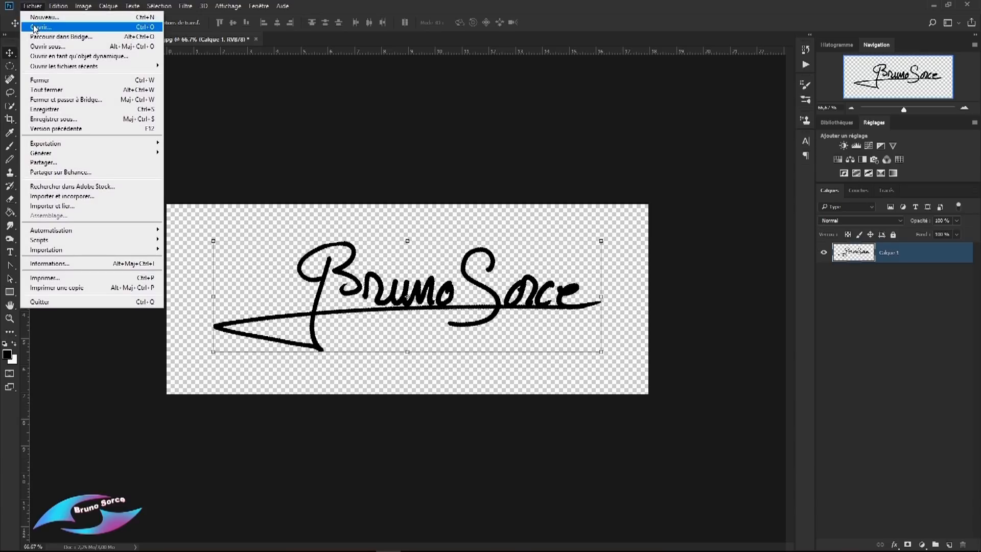
pyautogui.click(40, 26)
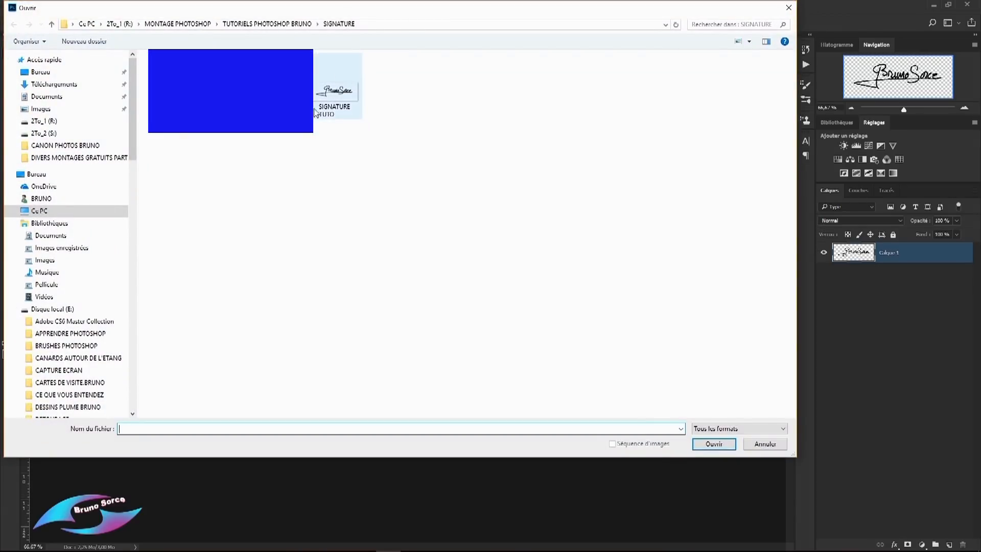
pyautogui.click(789, 7)
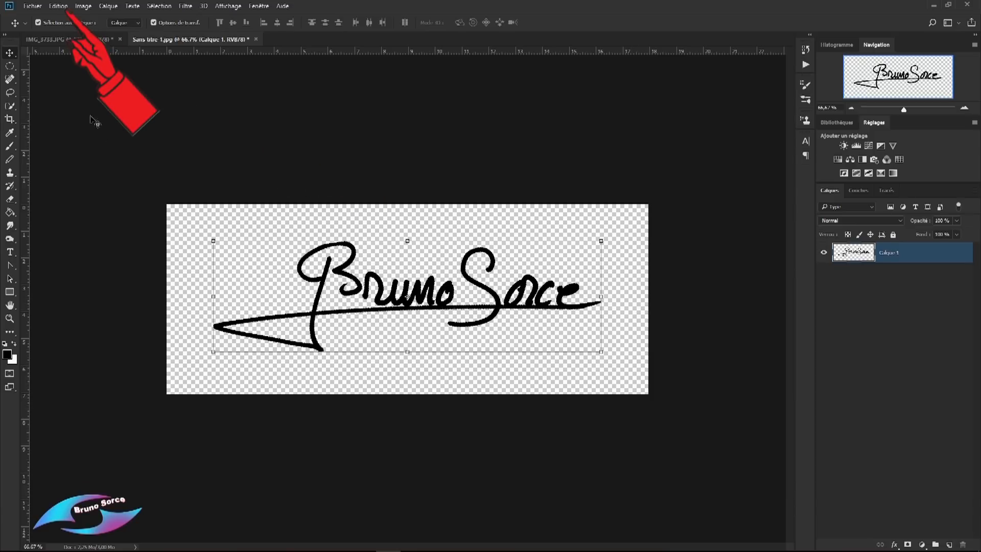
# Define the signature as a brush preset named SIGNATURE TUTO.
pyautogui.click(57, 6)
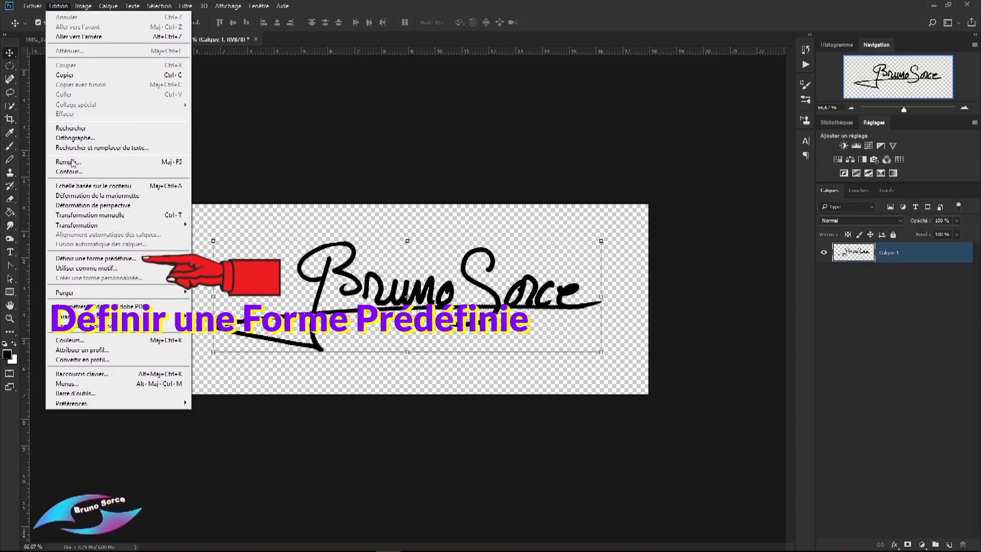
pyautogui.click(69, 259)
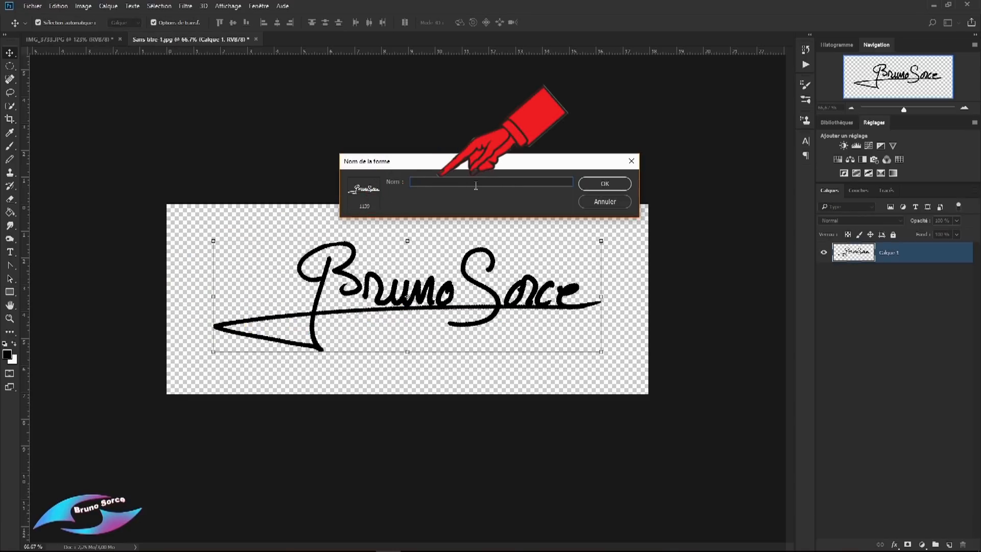
pyautogui.write('SIGNATURE 1')
pyautogui.write('UTO')
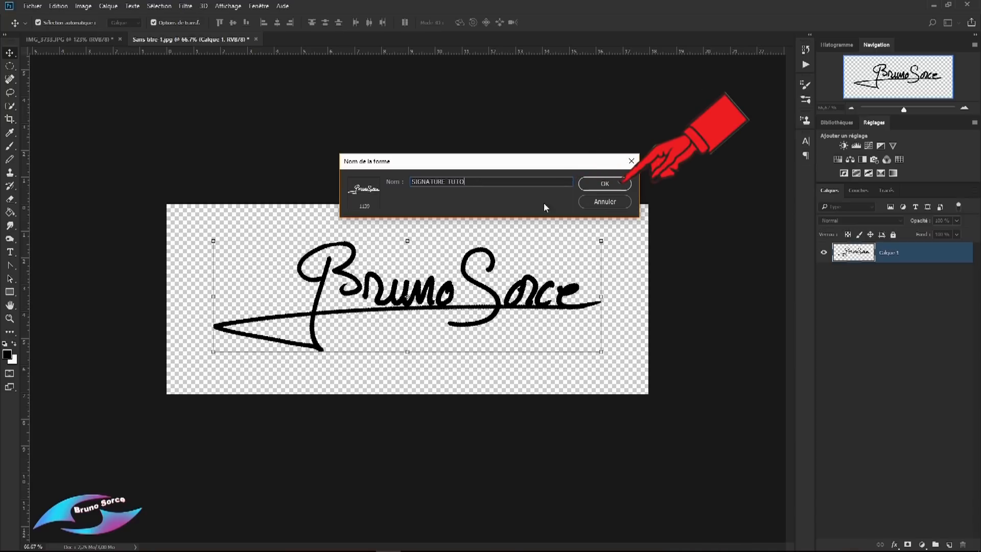
pyautogui.click(600, 187)
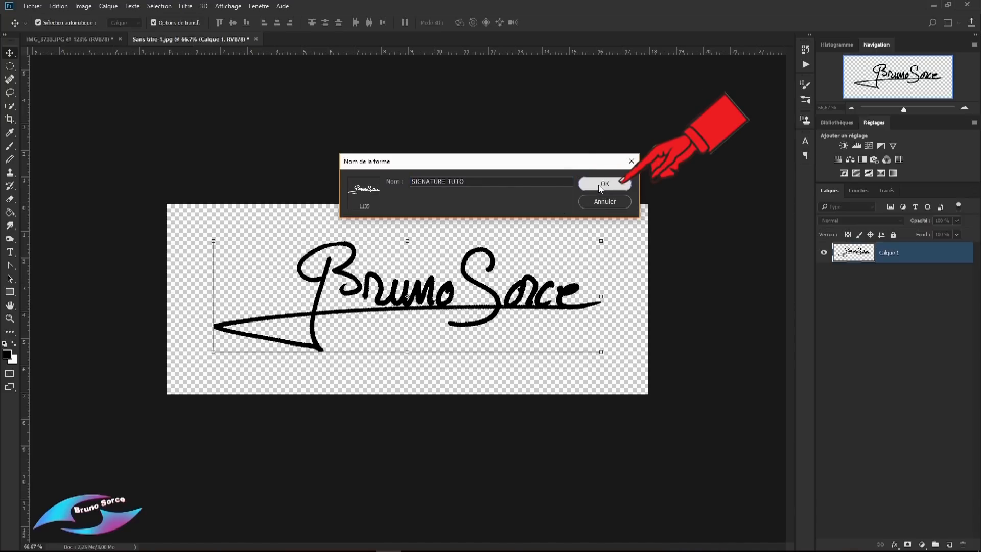
# Activate the Brush tool and switch its cursor from the precise crosshair to the brush-shape outline.
pyautogui.press('b')
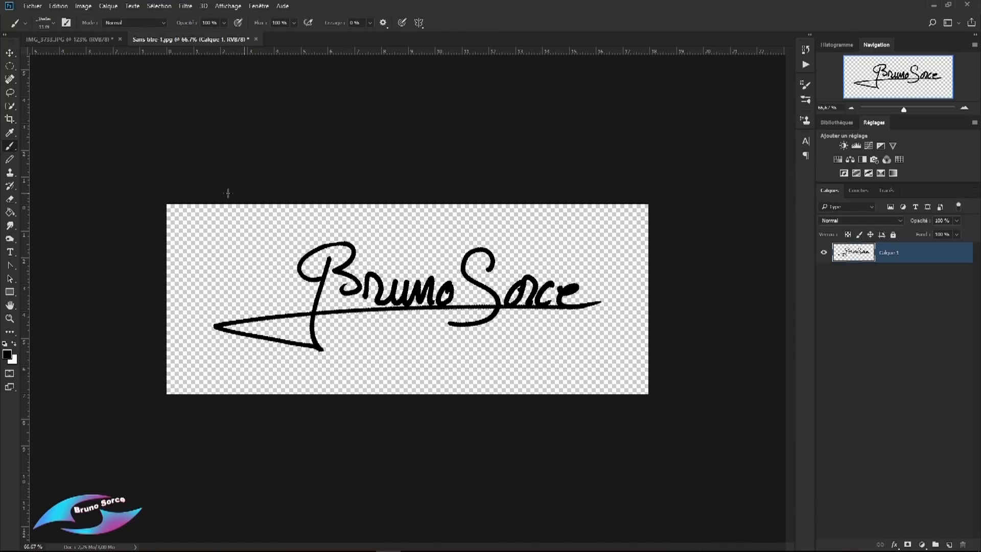
pyautogui.rightClick(10, 147)
pyautogui.click(54, 146)
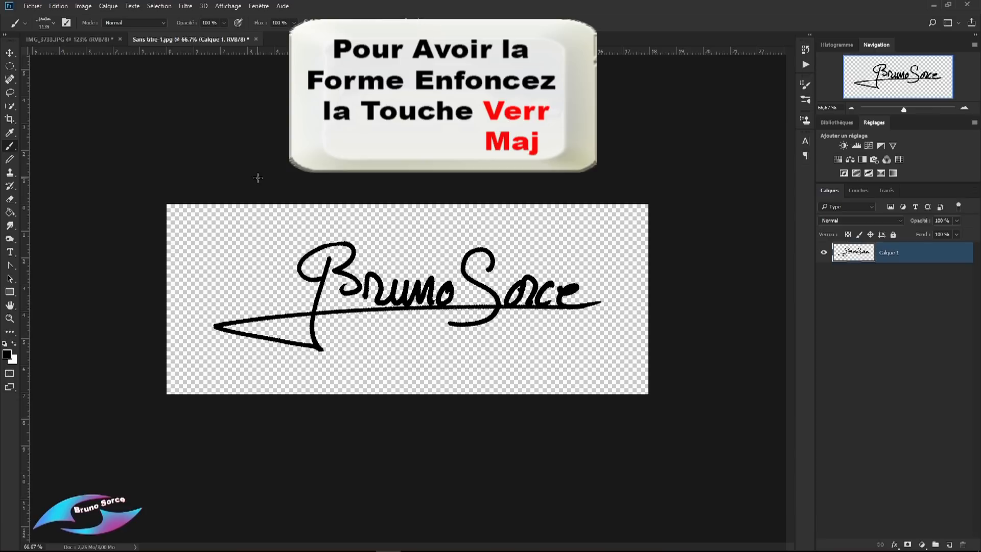
pyautogui.press('capslock')
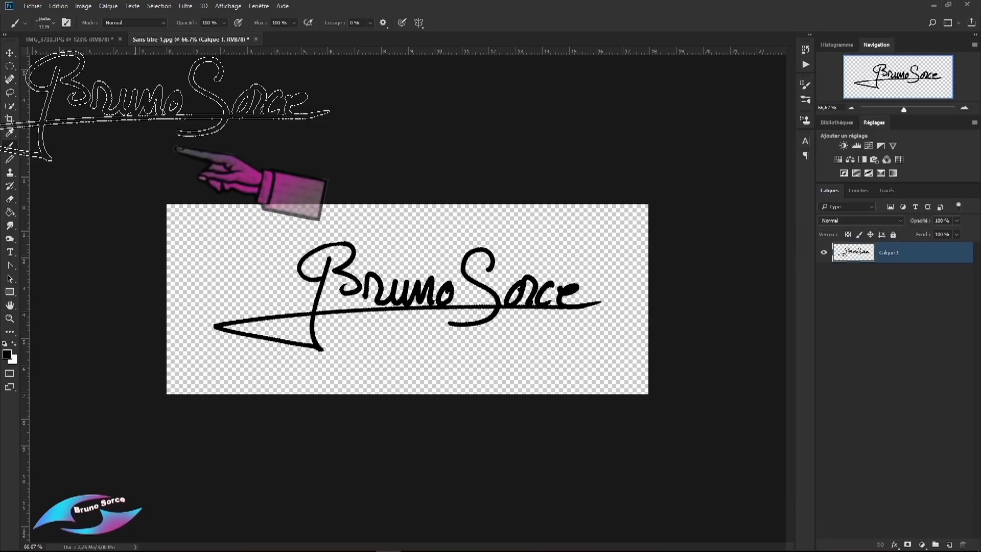
# Export the selected SIGNATURE TUTO brush as an ABR file named signature tuto in the Photoshop brushes folder.
pyautogui.click(45, 22)
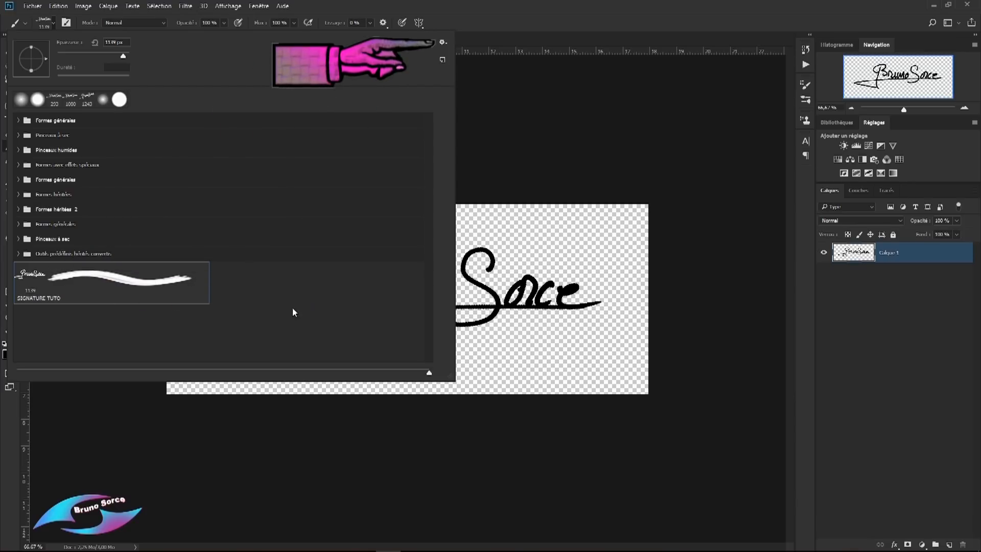
pyautogui.click(443, 42)
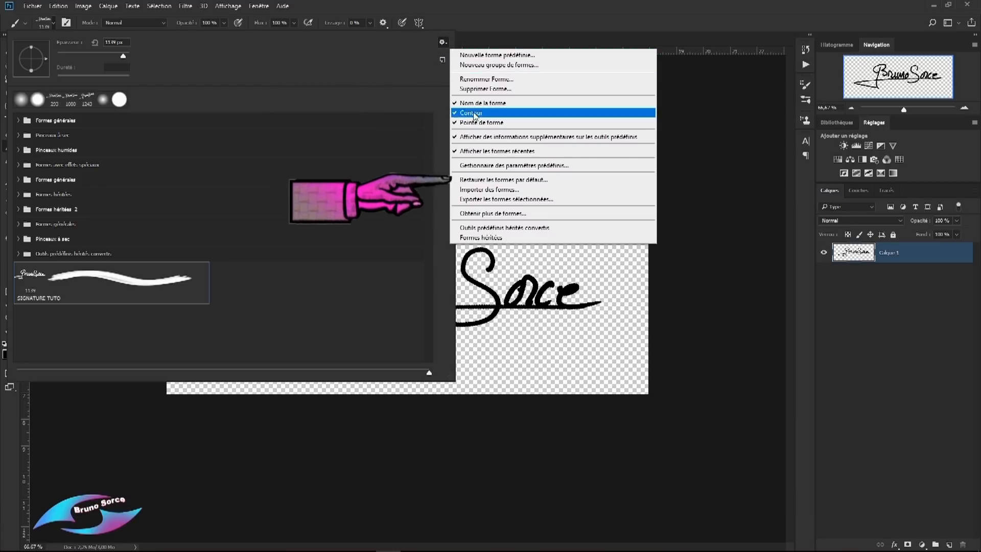
pyautogui.click(475, 203)
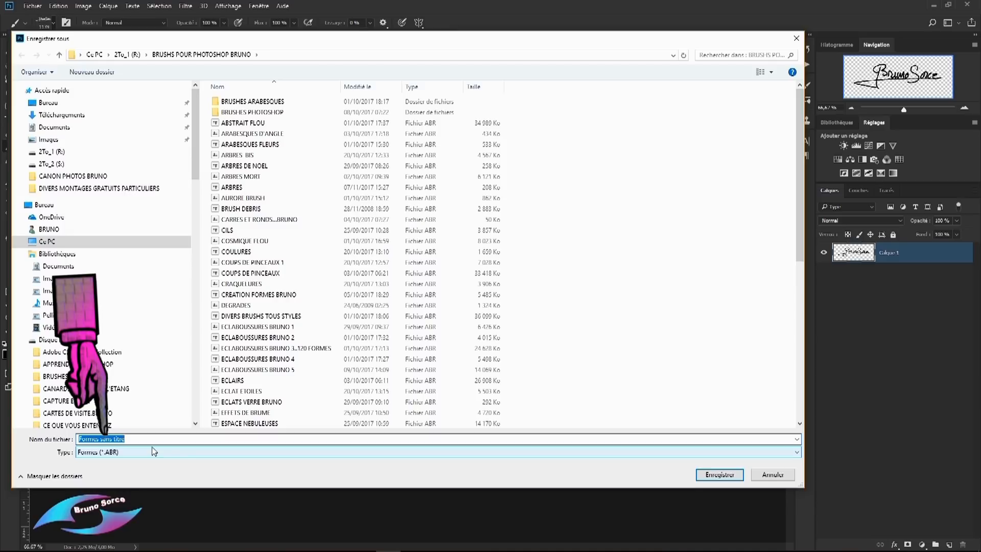
pyautogui.write('signa')
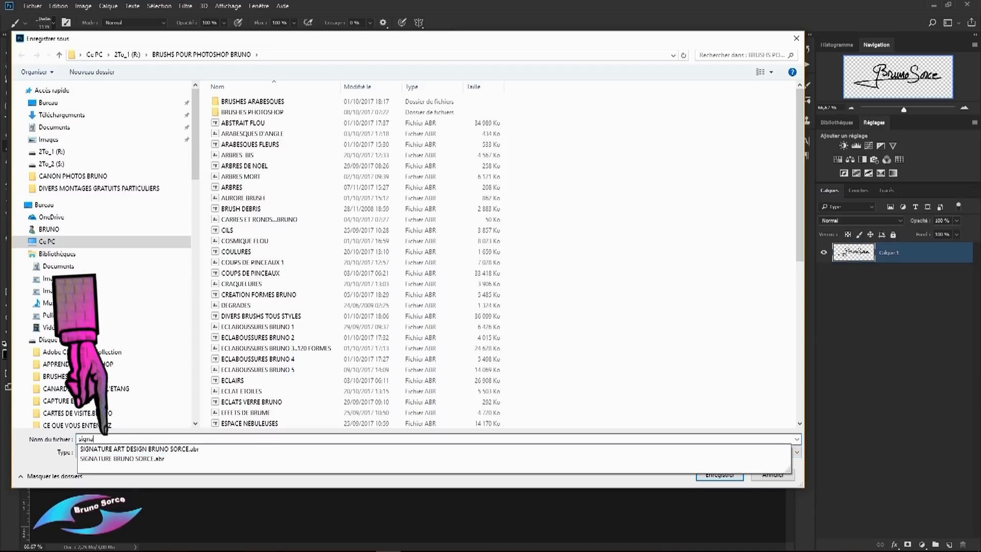
pyautogui.write('ture tuto')
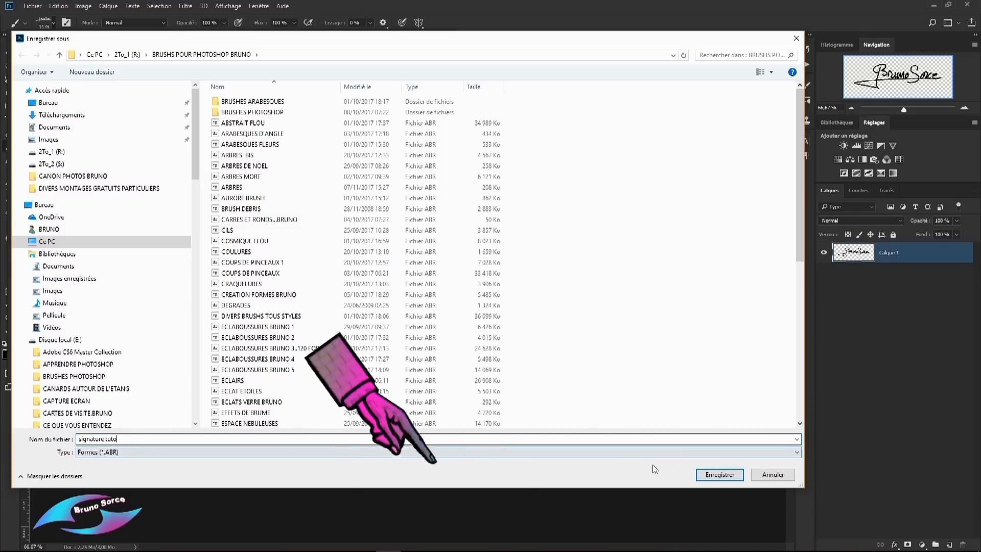
pyautogui.click(718, 475)
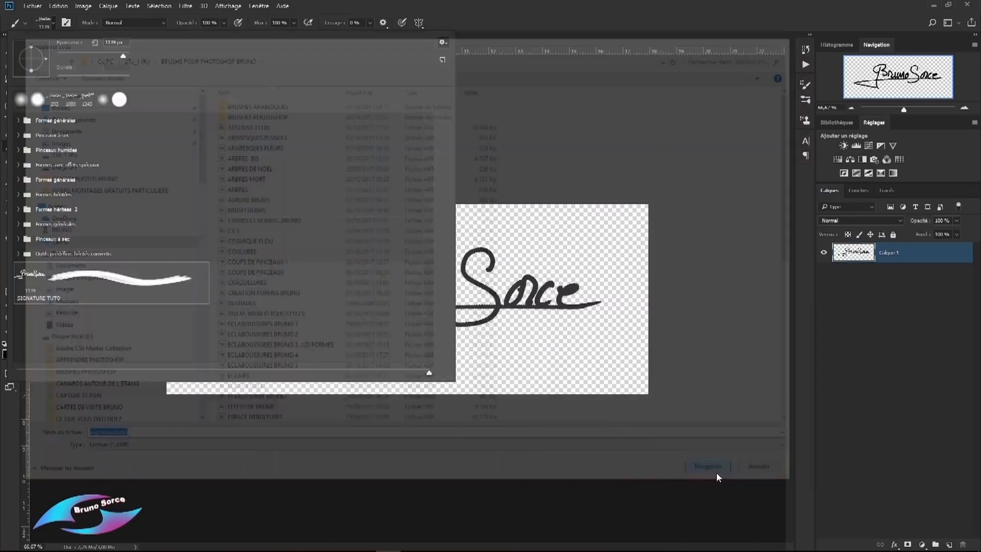
# Delete the ungrouped SIGNATURE TUTO brush from the brush presets.
pyautogui.rightClick(45, 280)
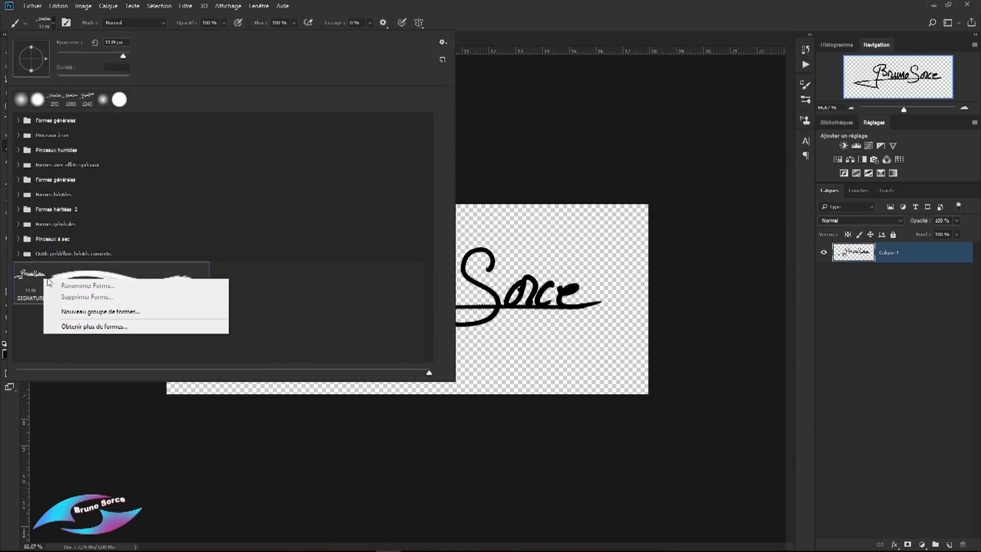
pyautogui.click(30, 278)
pyautogui.rightClick(29, 278)
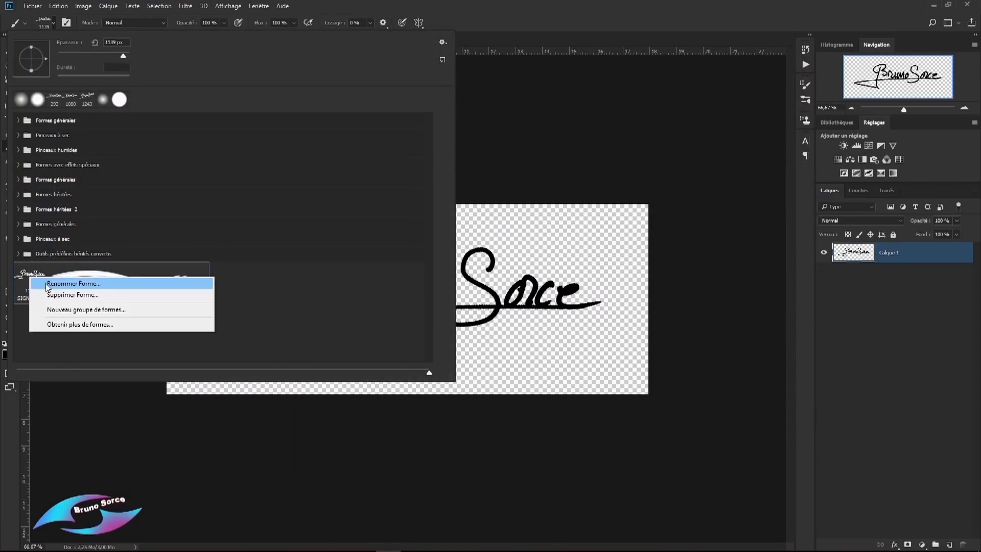
pyautogui.click(53, 294)
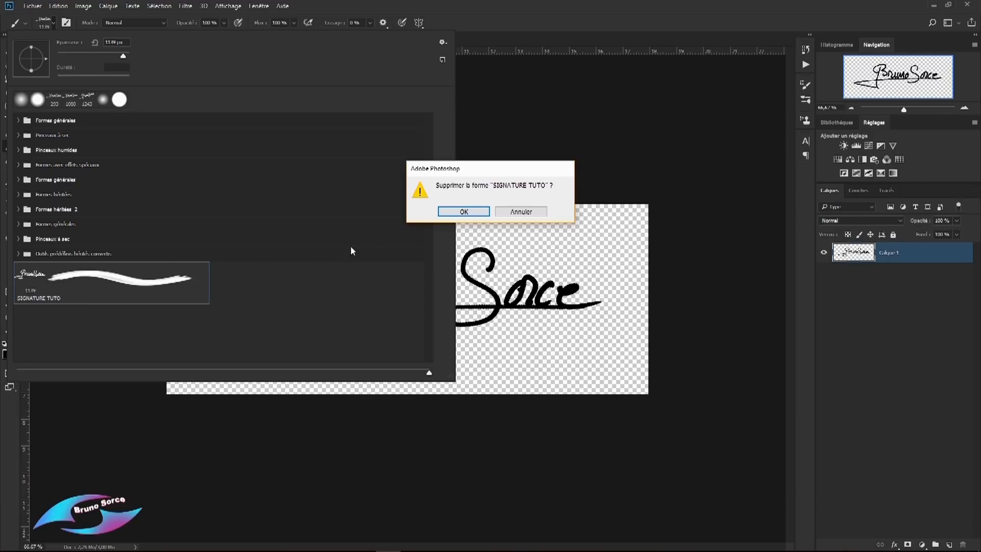
pyautogui.click(464, 213)
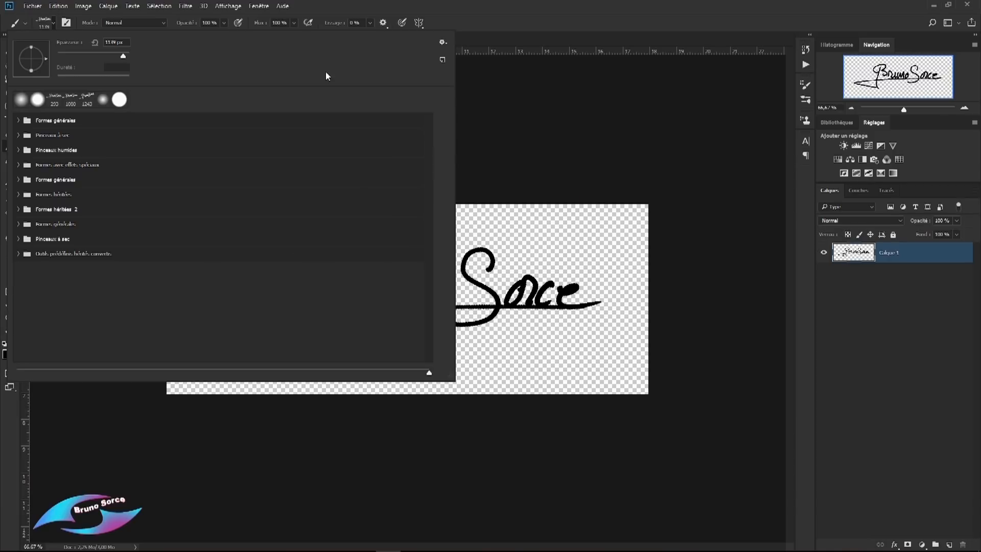
# Import the signature tuto ABR brush file and expand its group in the brush presets.
pyautogui.click(442, 45)
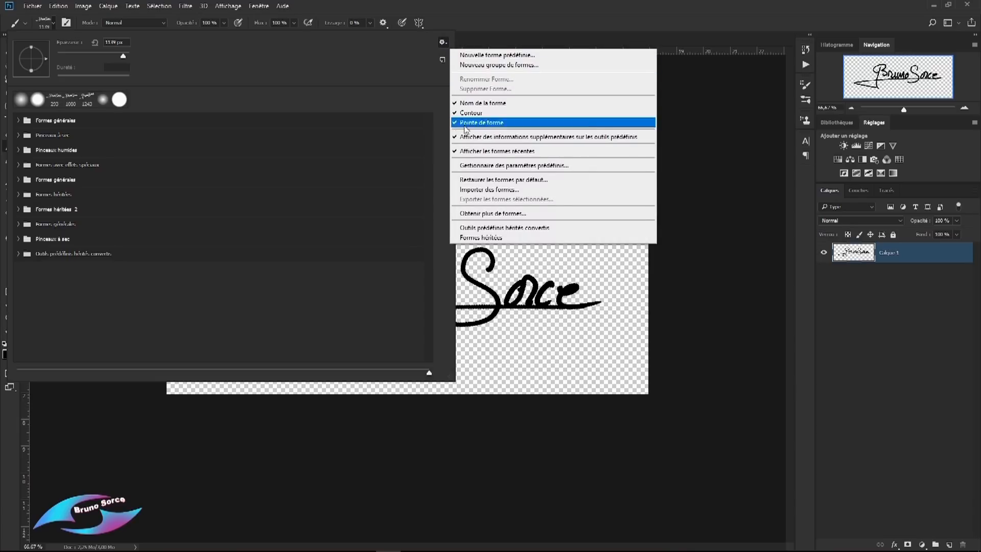
pyautogui.click(479, 191)
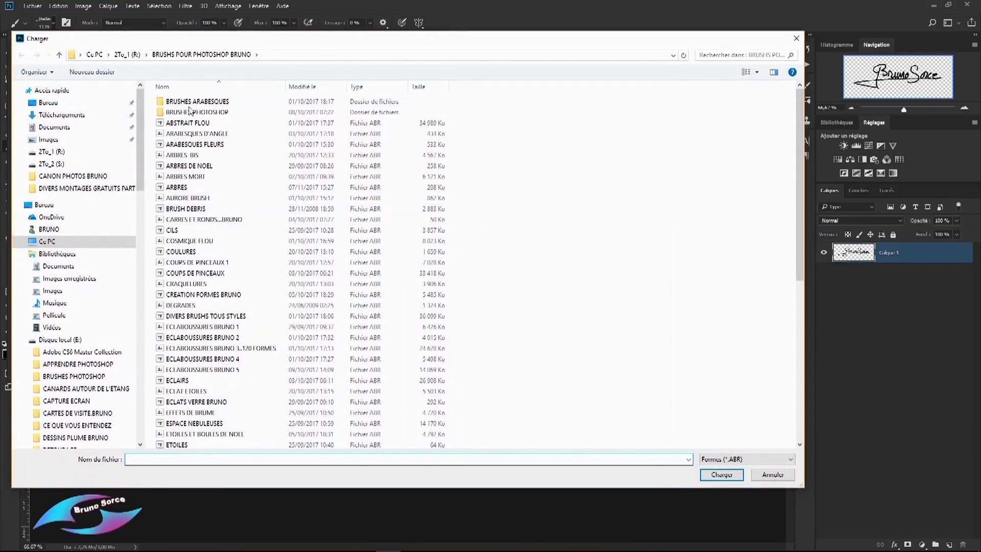
pyautogui.scroll(-8, 215, 245)
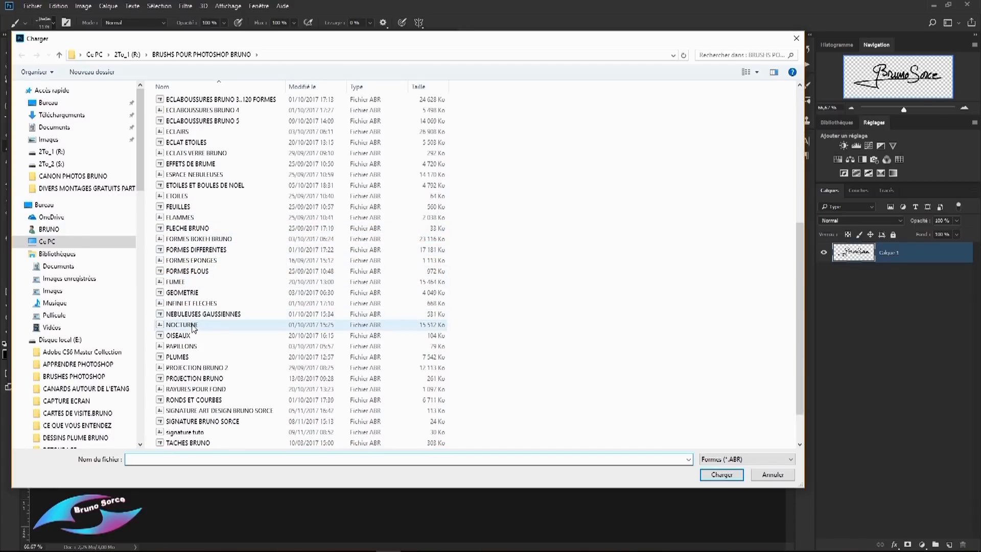
pyautogui.scroll(-1, 193, 387)
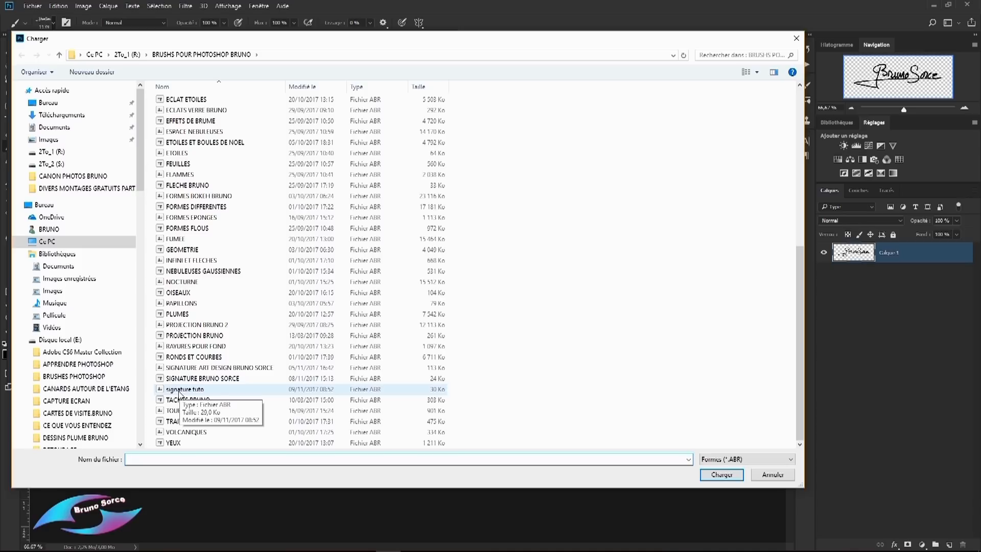
pyautogui.doubleClick(180, 390)
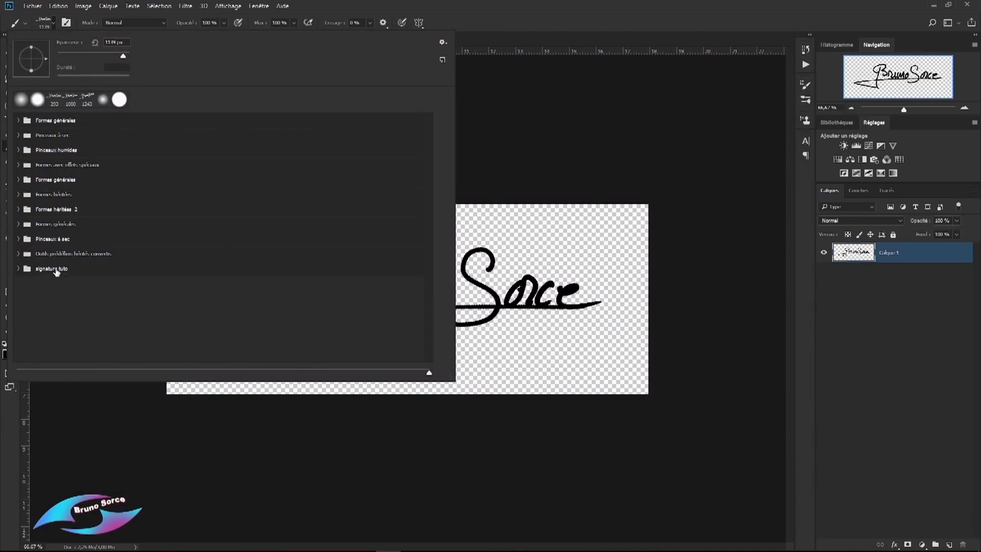
pyautogui.click(18, 268)
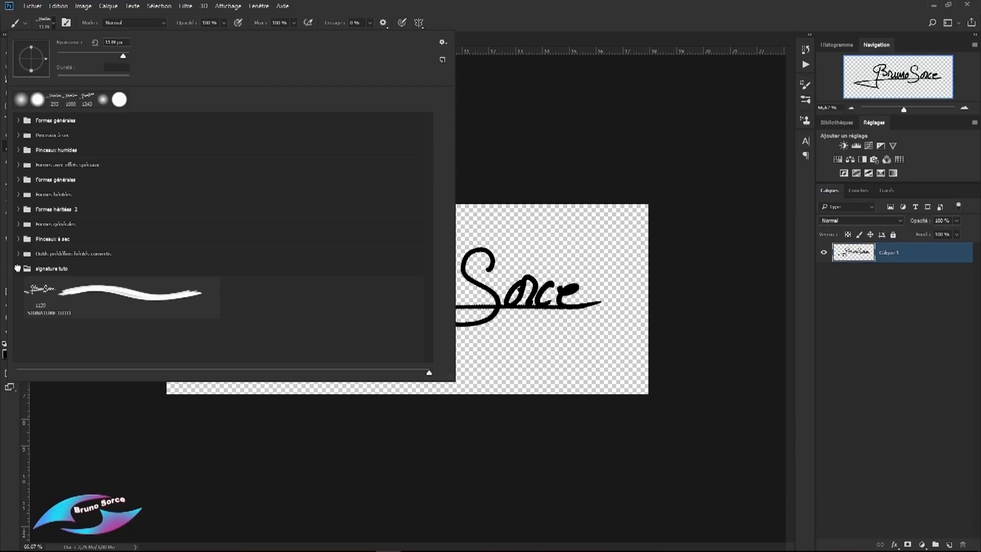
# Select the SIGNATURE TUTO brush from the signature tuto group and switch to the IMG_3733.JPG mushroom photo.
pyautogui.click(77, 298)
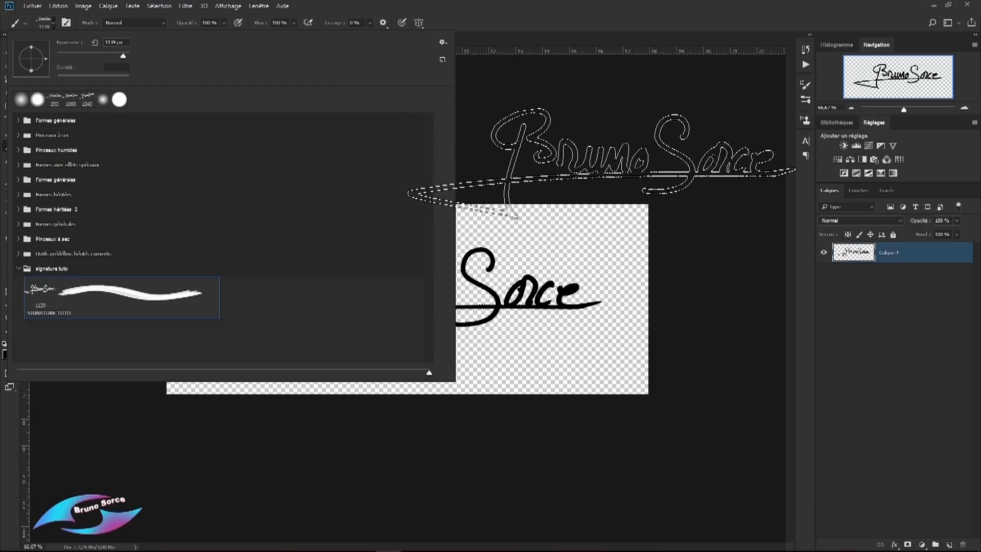
pyautogui.click(479, 42)
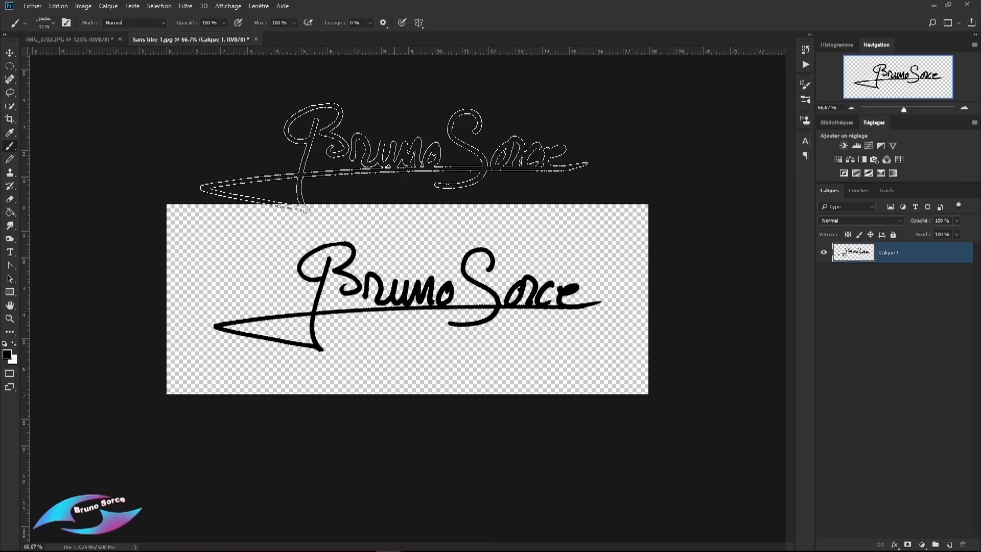
pyautogui.press('z')
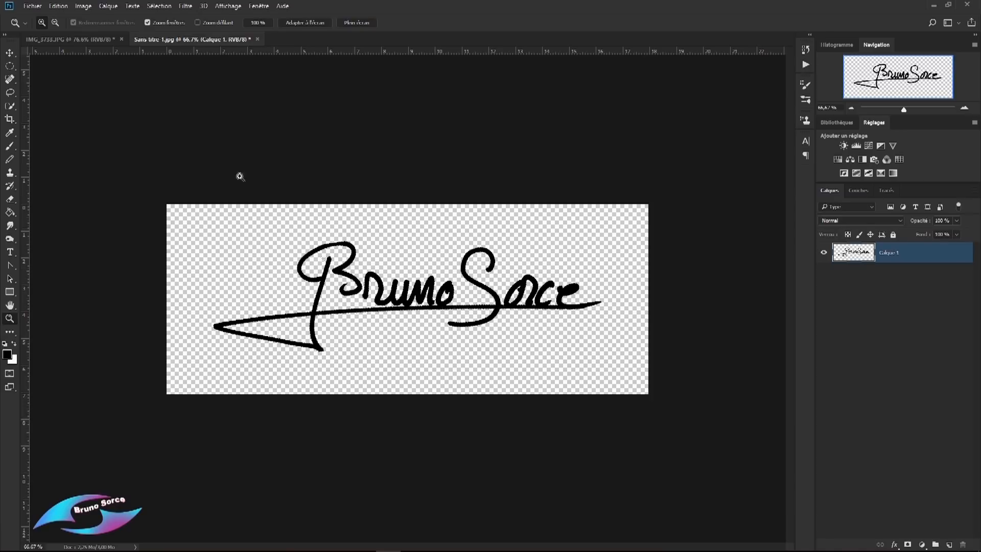
pyautogui.click(69, 41)
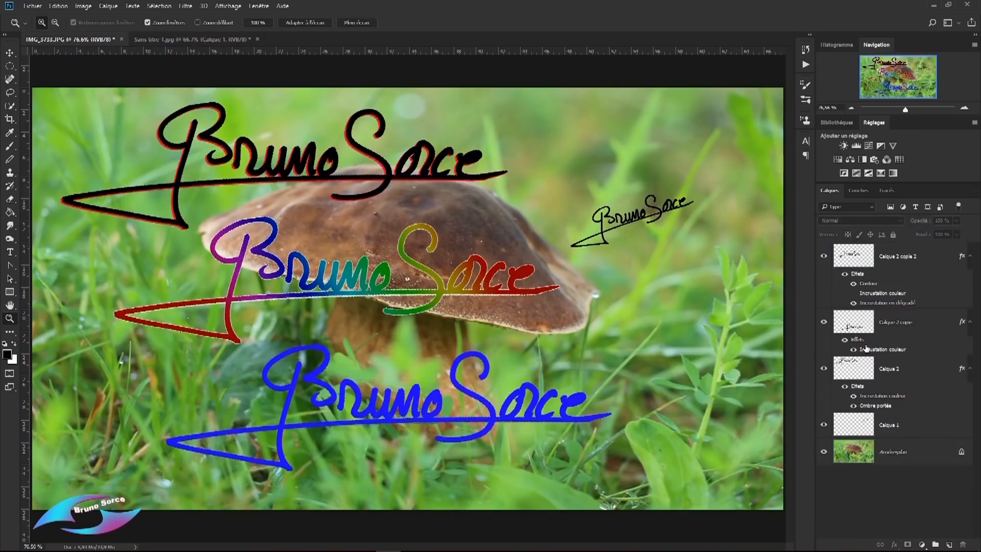
# Delete all four signature layers above the background of the mushroom photo.
pyautogui.click(914, 259)
pyautogui.press('Delete')
pyautogui.press('Delete')
pyautogui.press('Delete')
pyautogui.press('Delete')
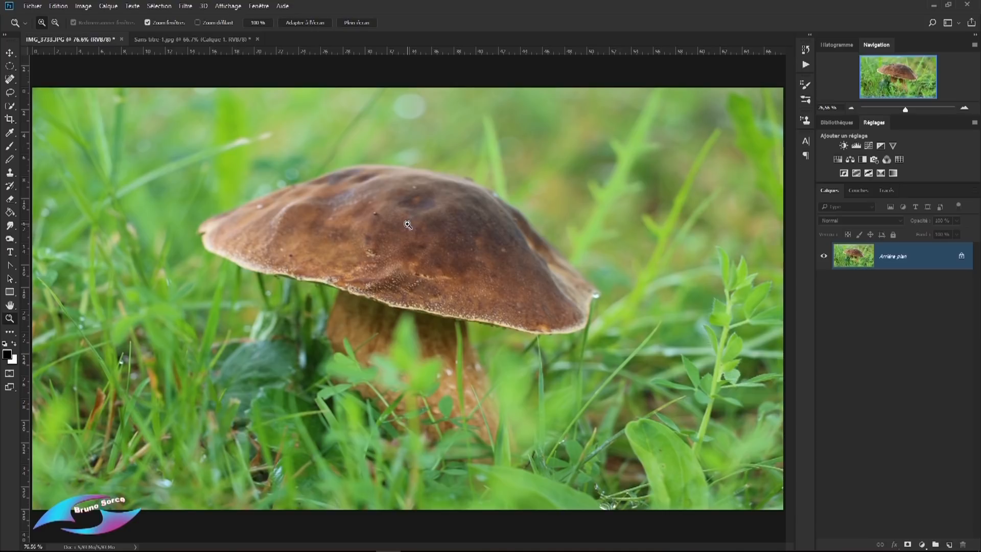
# Stamp the signature over the mushroom directly on the background layer with the Brush tool.
pyautogui.click(10, 146)
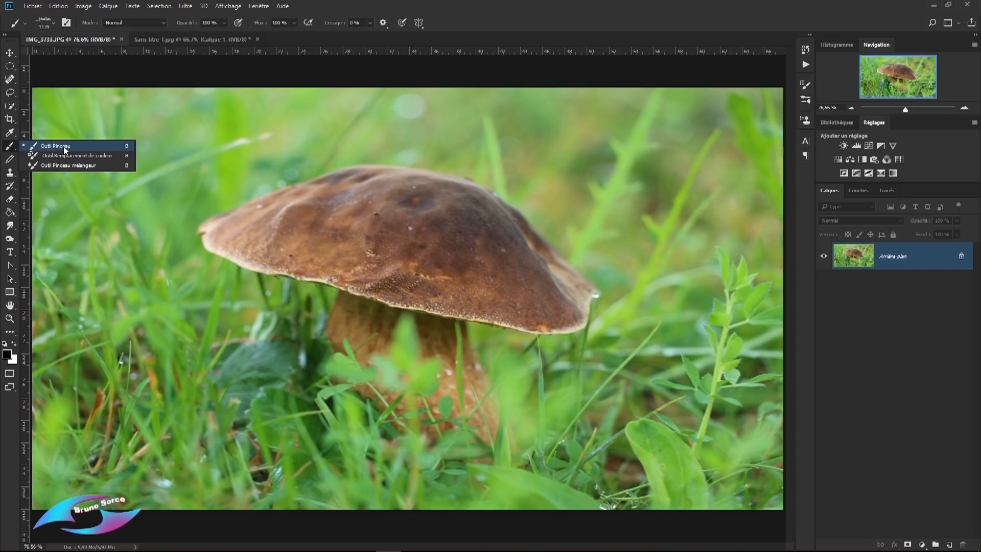
pyautogui.click(65, 146)
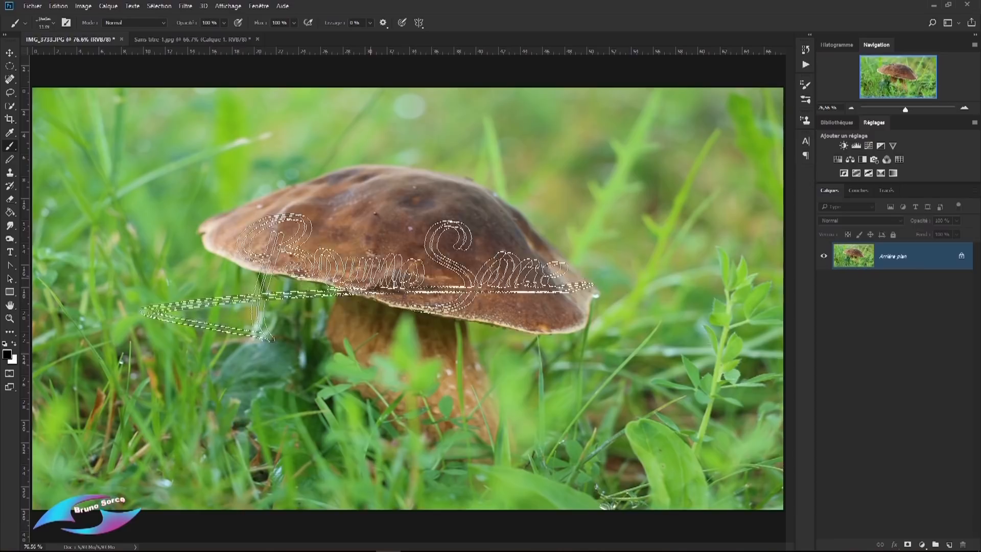
pyautogui.click(393, 263)
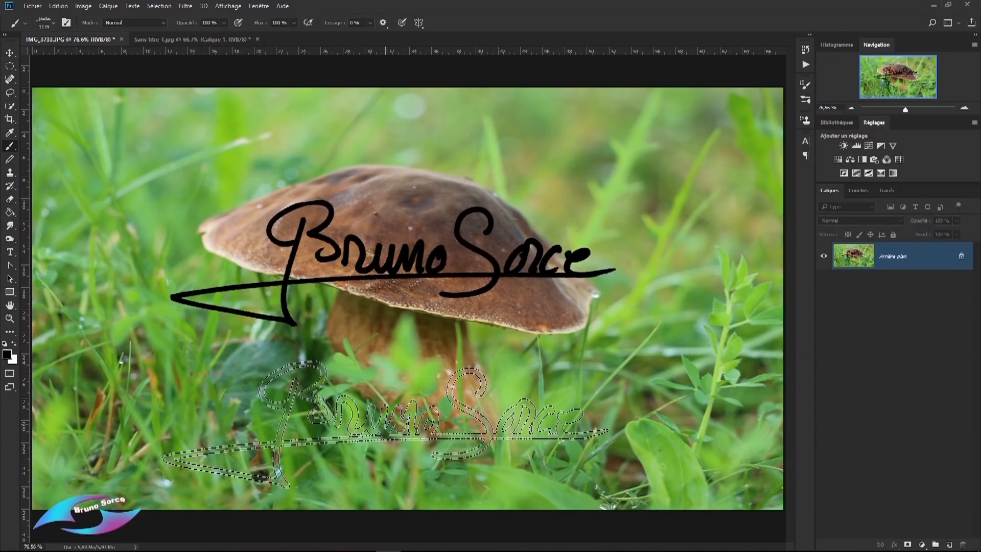
# Try to move the stamped signature by converting the background into a normal layer, and undo everything back to the unsigned photo.
pyautogui.press('v')
pyautogui.moveTo(394, 276); pyautogui.dragTo(421, 313)
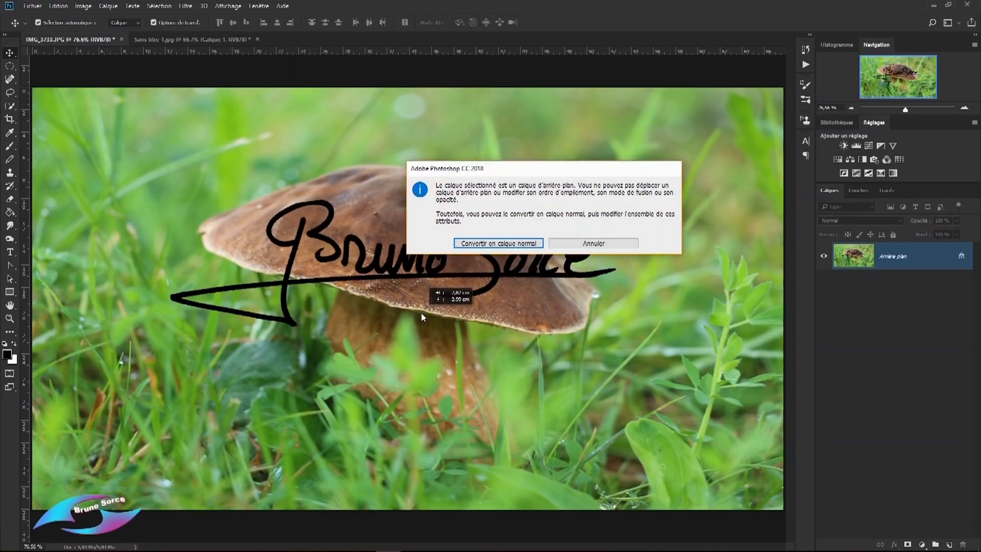
pyautogui.click(520, 247)
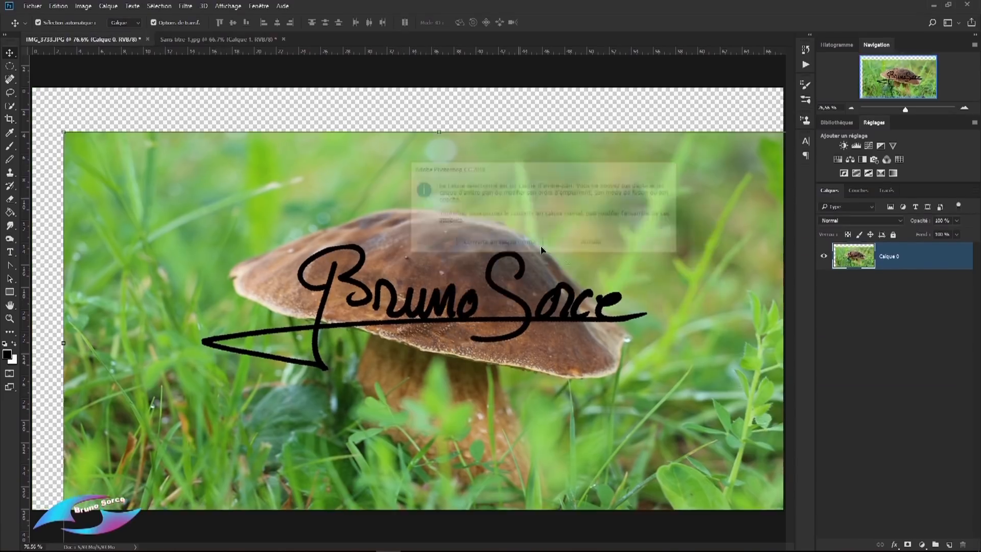
pyautogui.moveTo(468, 276); pyautogui.dragTo(445, 244)
pyautogui.hotkey('ctrl', 'alt', 'z')
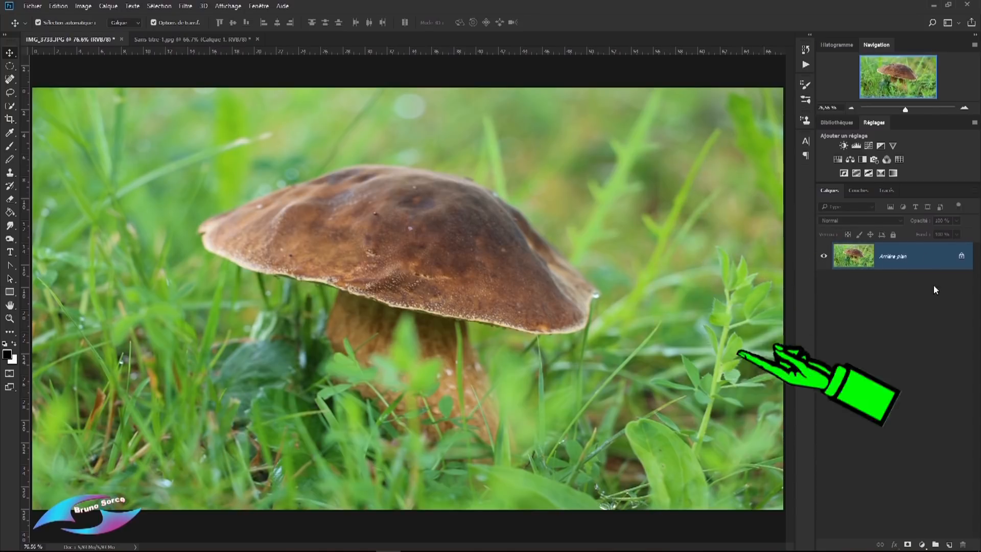
# Create a new layer above the background and stamp the signature brush on it in black, just below the mushroom cap.
pyautogui.click(949, 545)
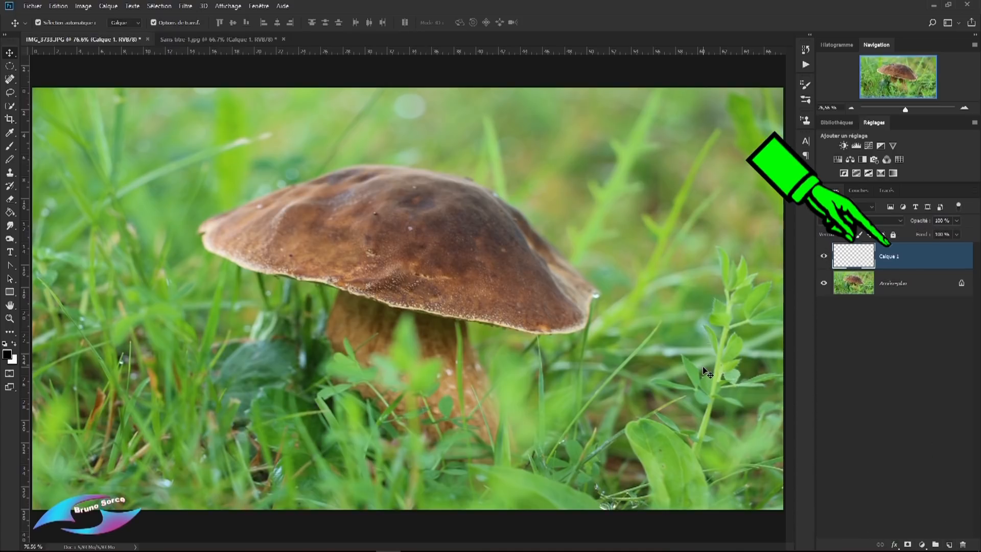
pyautogui.press('b')
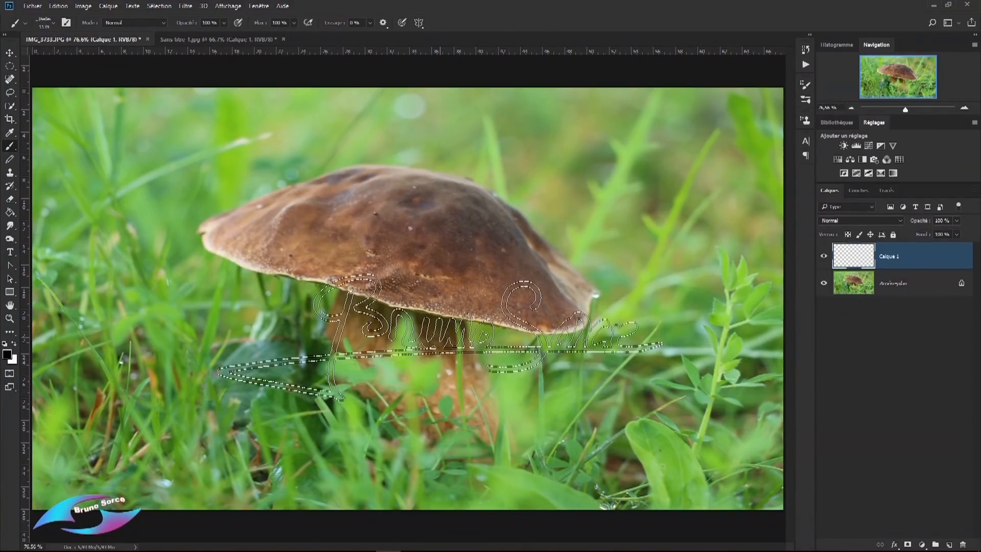
pyautogui.click(440, 336)
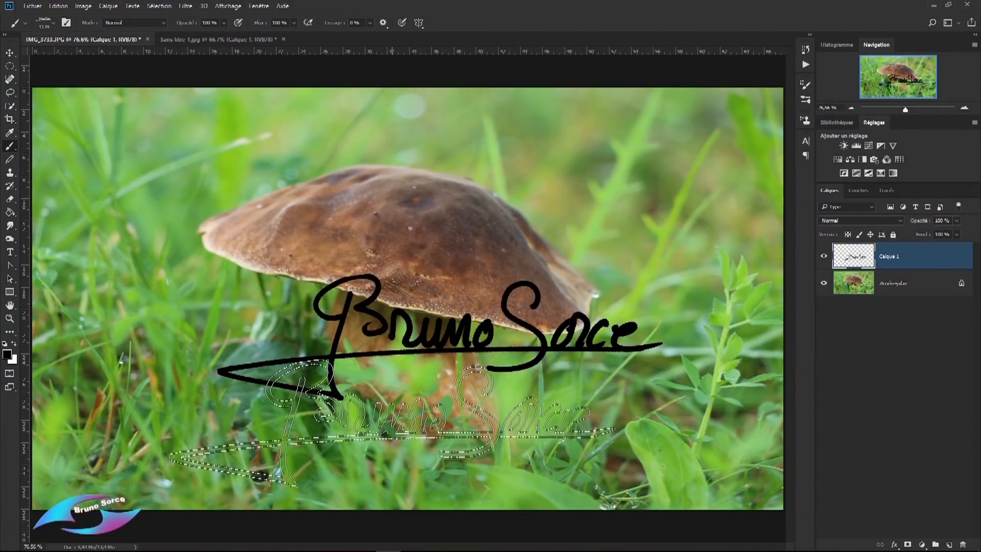
# Scale the stamped signature down proportionally to about 35% of its size.
pyautogui.press('v')
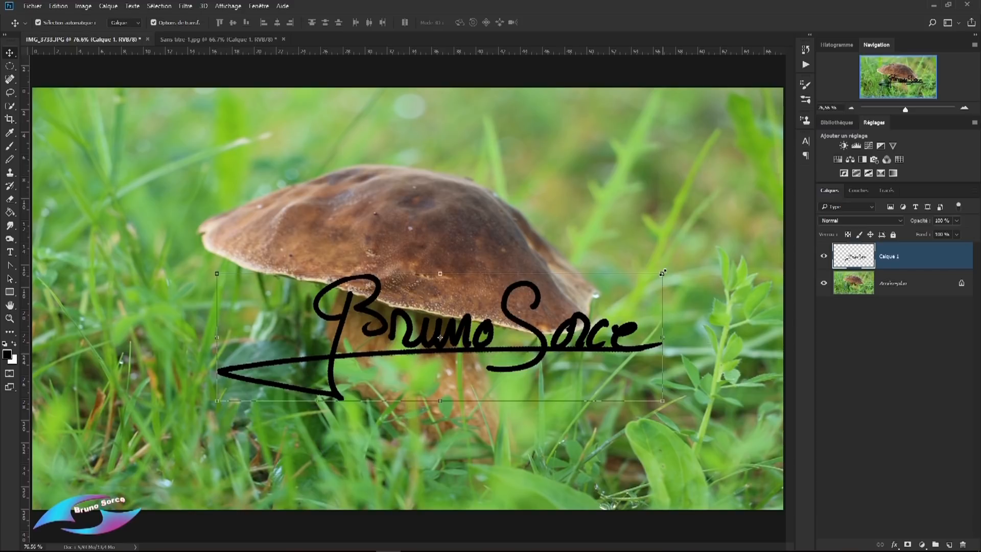
pyautogui.click(663, 272)
pyautogui.moveTo(663, 273)
pyautogui.mouseDown()
pyautogui.moveTo(302, 375)
pyautogui.moveTo(417, 361)
pyautogui.moveTo(527, 326)
pyautogui.moveTo(373, 358)
pyautogui.mouseUp()
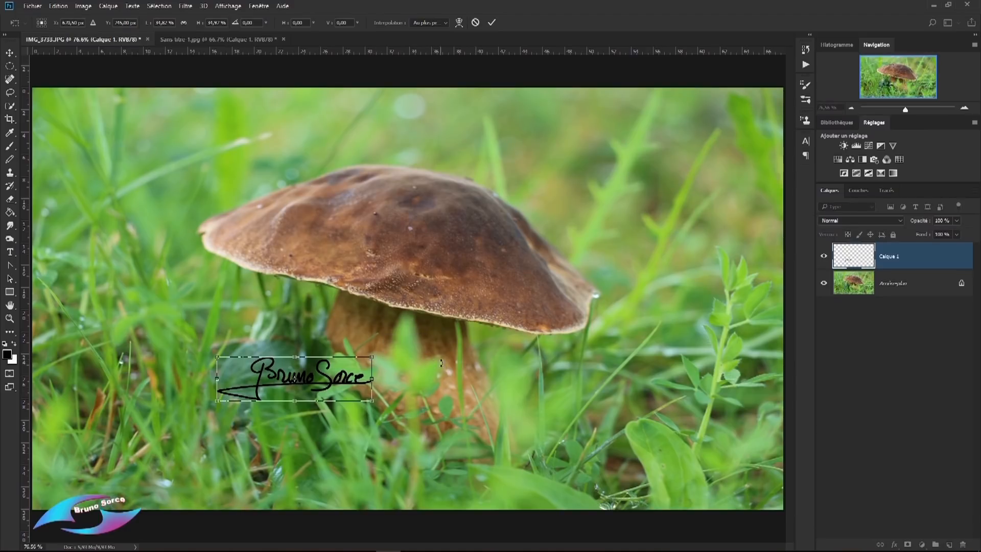
pyautogui.press('Return')
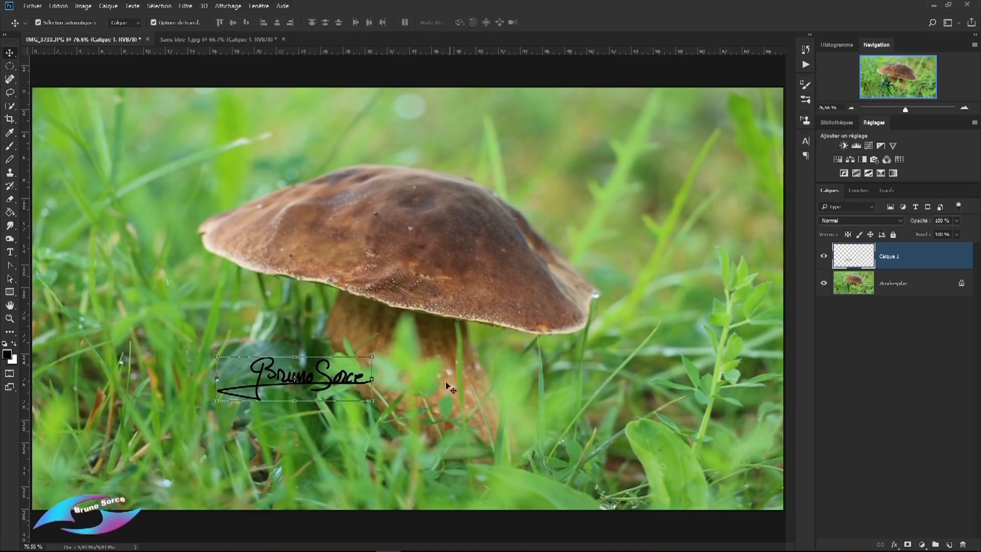
# Move the small signature to the photo's lower-right corner and rotate it so it slants upward.
pyautogui.moveTo(334, 387)
pyautogui.mouseDown()
pyautogui.moveTo(553, 438)
pyautogui.moveTo(714, 445)
pyautogui.mouseUp()
pyautogui.moveTo(761, 413); pyautogui.dragTo(742, 382)
pyautogui.click(492, 22)
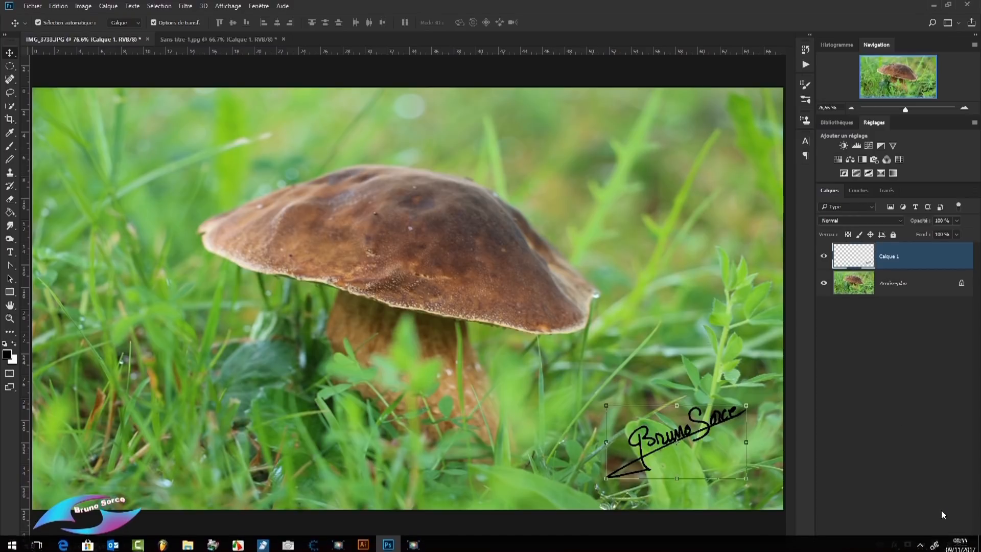
# Create another new layer and stamp a full-size black signature on it across the mushroom cap.
pyautogui.click(948, 544)
pyautogui.press('b')
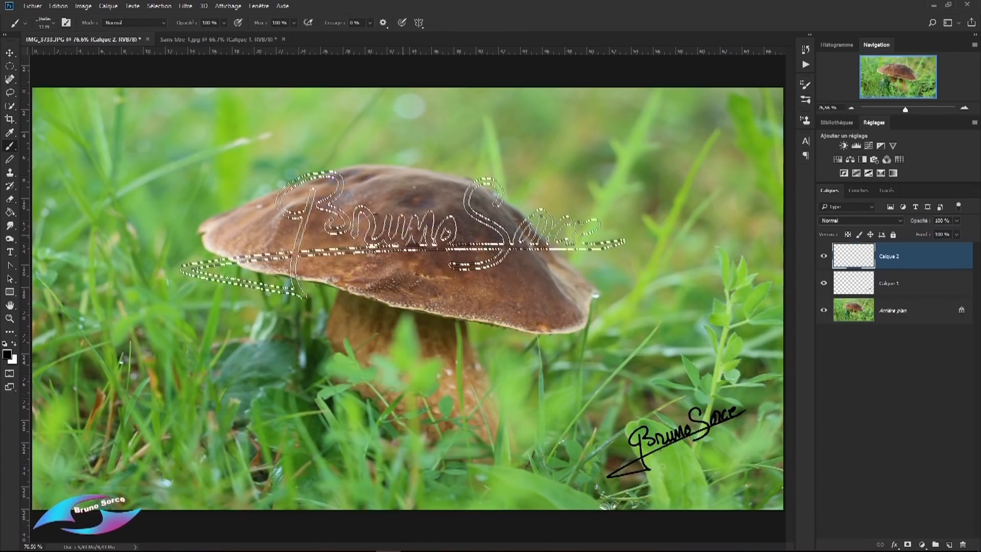
pyautogui.click(371, 230)
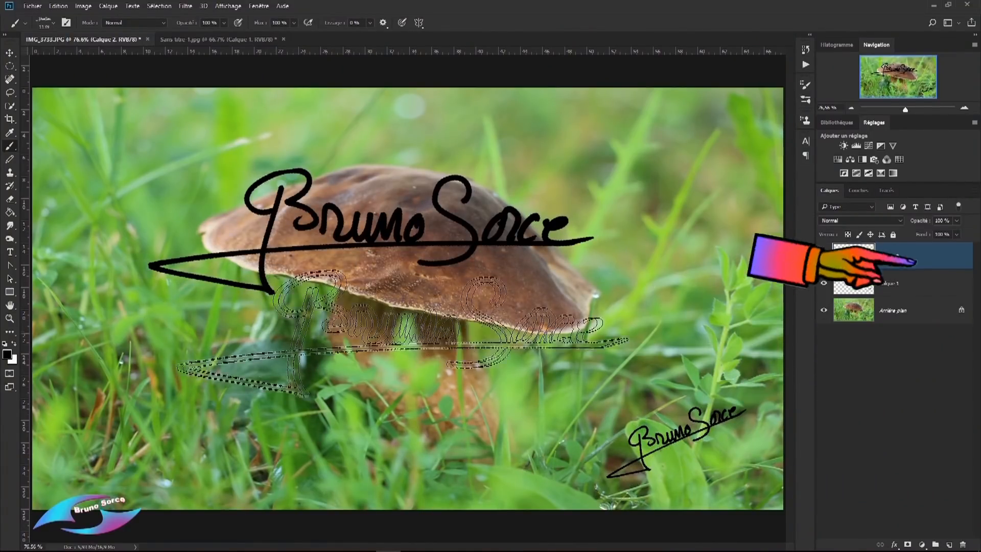
# Open the layer style of the large signature's layer, keep the dialog clear of the signature, and enable a colour overlay.
pyautogui.doubleClick(965, 256)
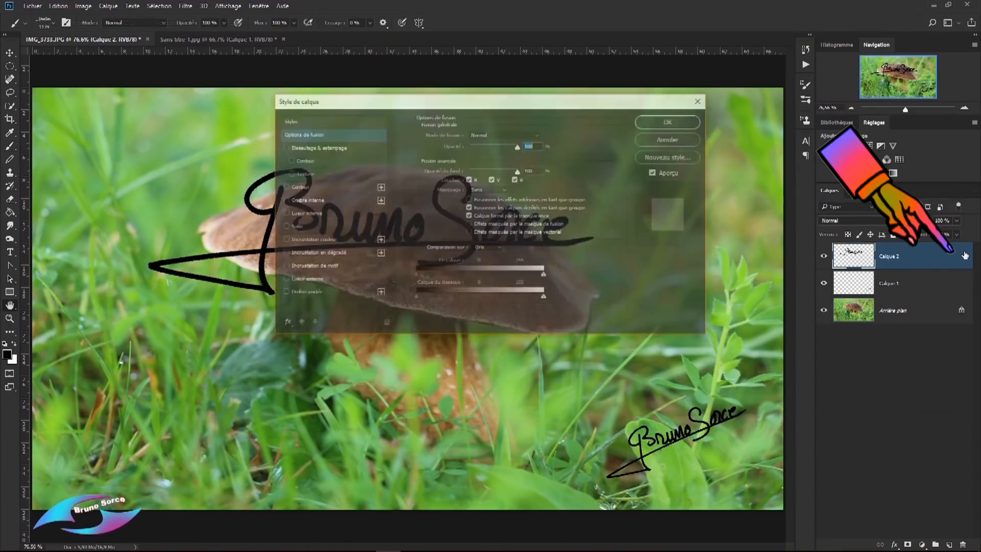
pyautogui.moveTo(545, 107); pyautogui.dragTo(565, 108)
pyautogui.moveTo(763, 73); pyautogui.dragTo(876, 30)
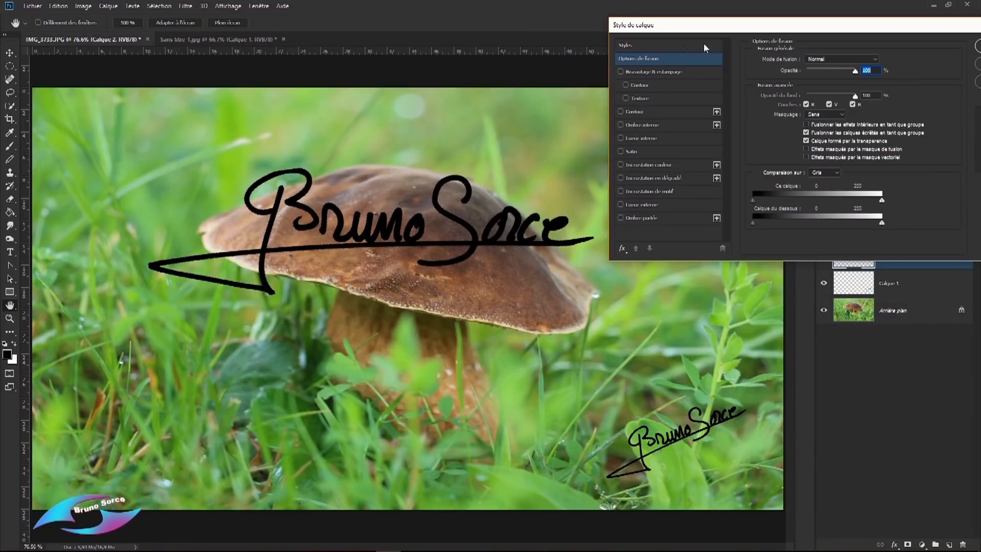
pyautogui.click(642, 165)
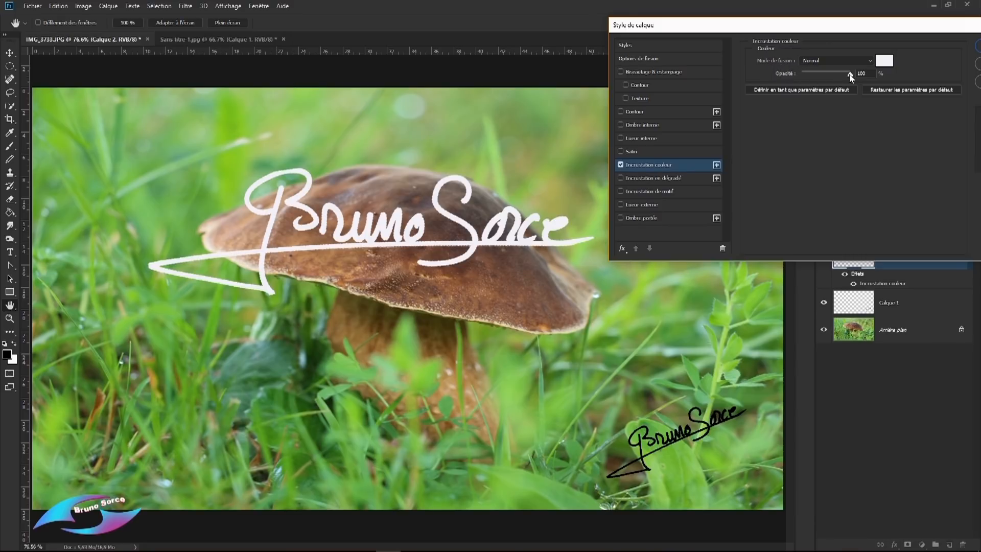
# Try blue, green, magenta and red for the signature's colour overlay and settle on near-black 040101.
pyautogui.click(883, 62)
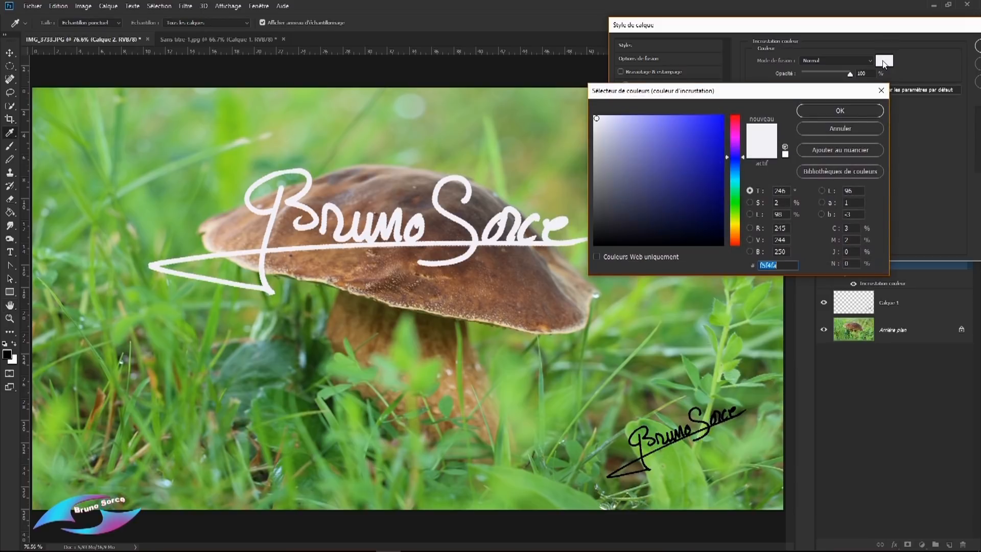
pyautogui.click(722, 121)
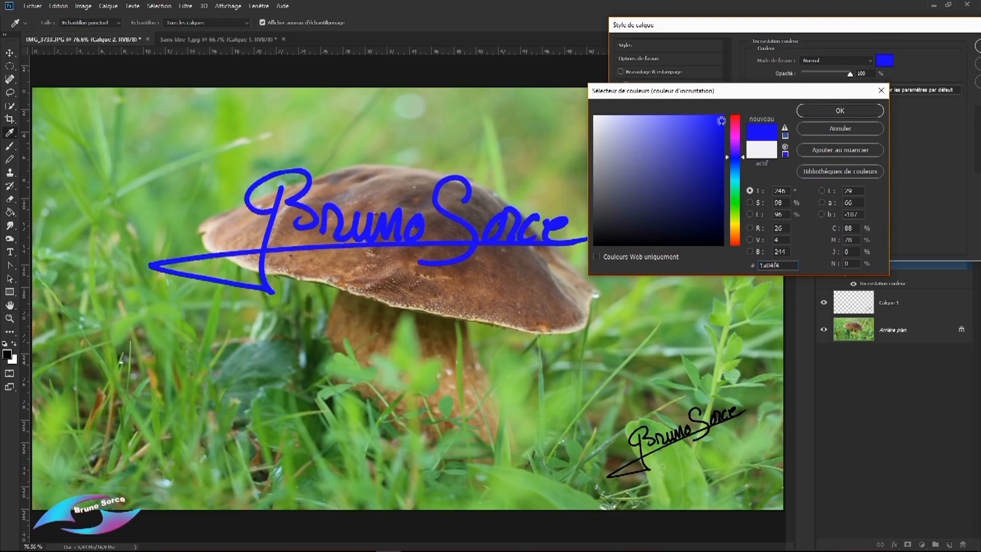
pyautogui.click(739, 206)
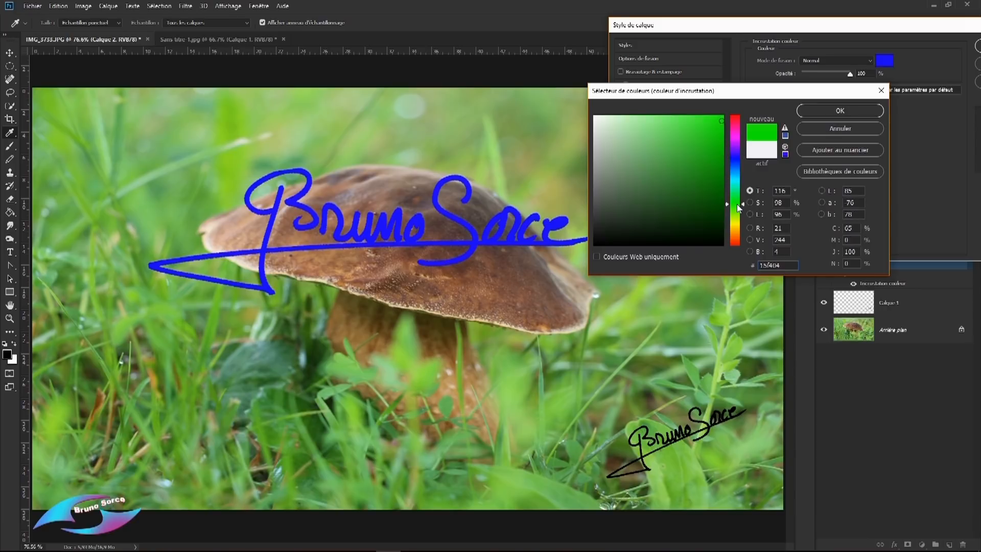
pyautogui.click(740, 159)
pyautogui.click(736, 137)
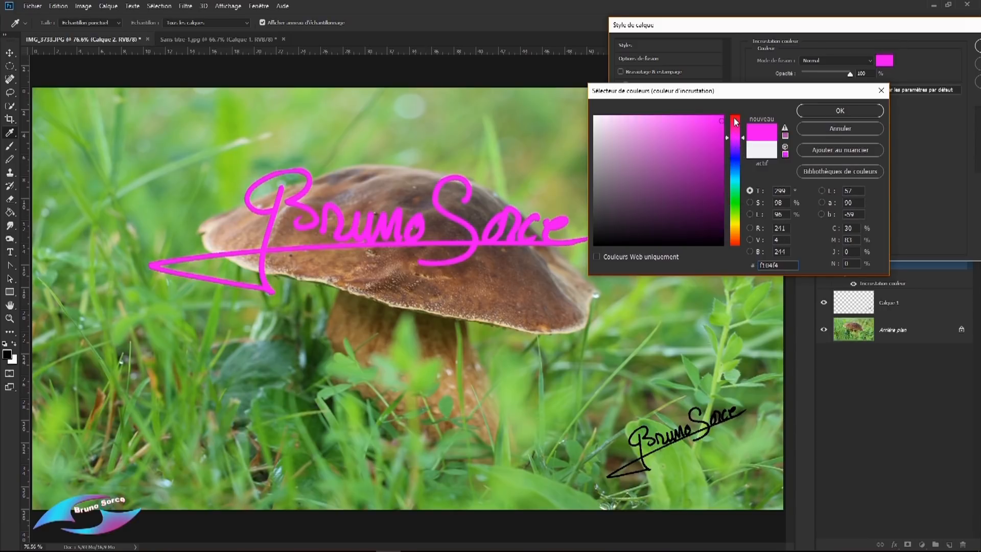
pyautogui.click(737, 120)
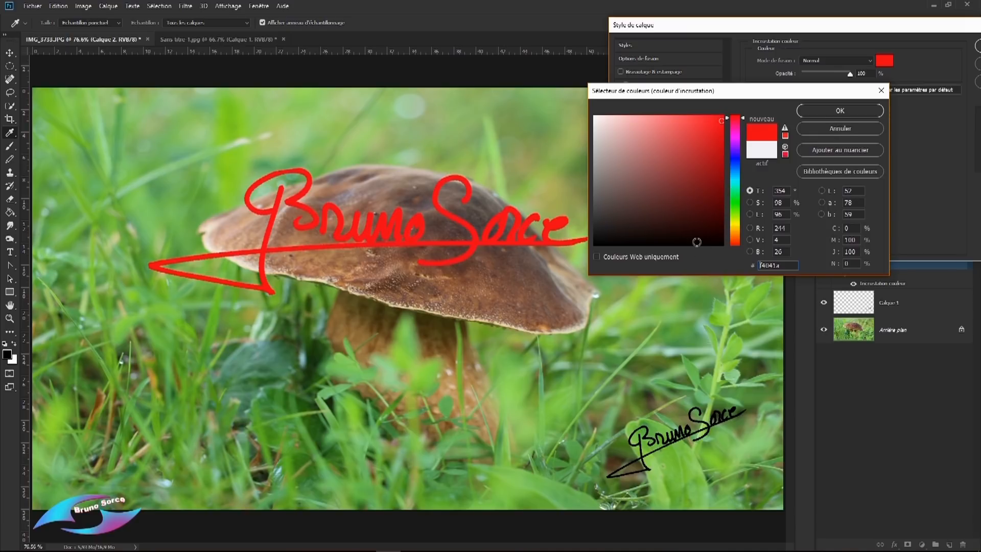
pyautogui.click(696, 244)
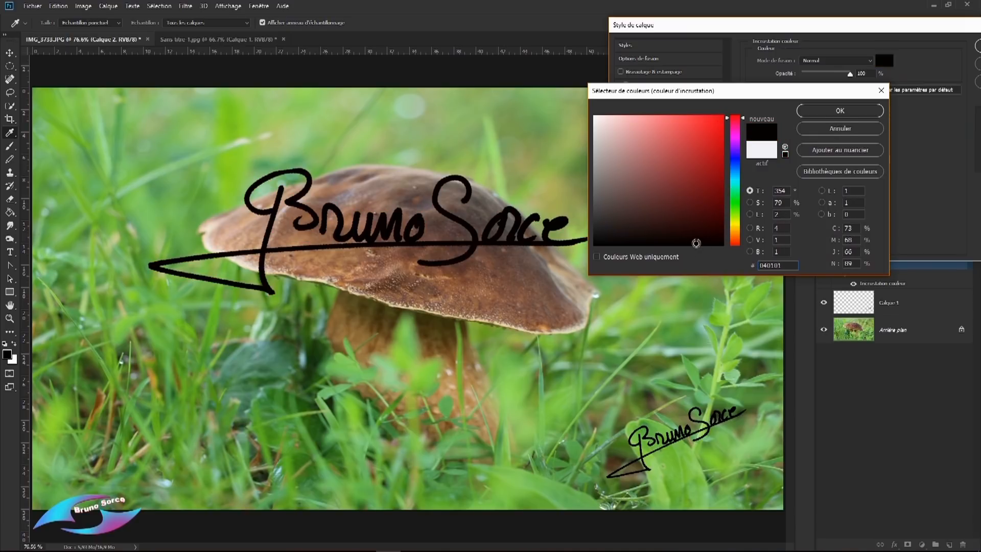
pyautogui.click(851, 114)
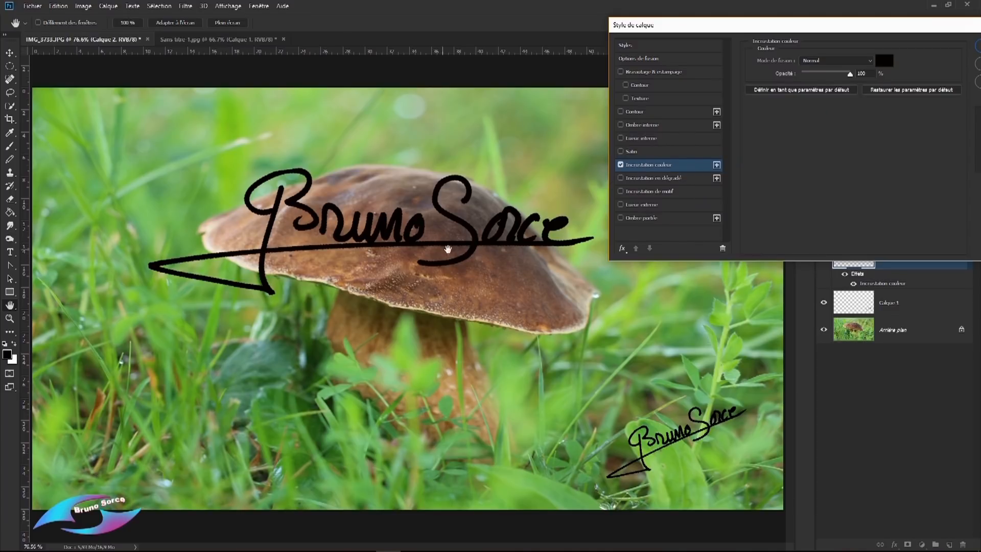
# Add a drop shadow to the large signature and try red, off-white and bright green as its colour.
pyautogui.click(642, 219)
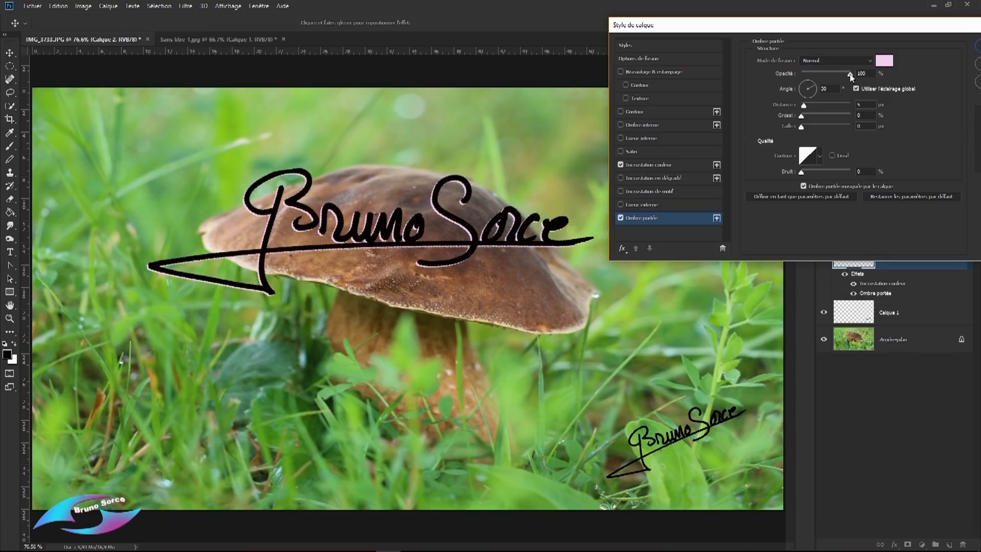
pyautogui.click(885, 64)
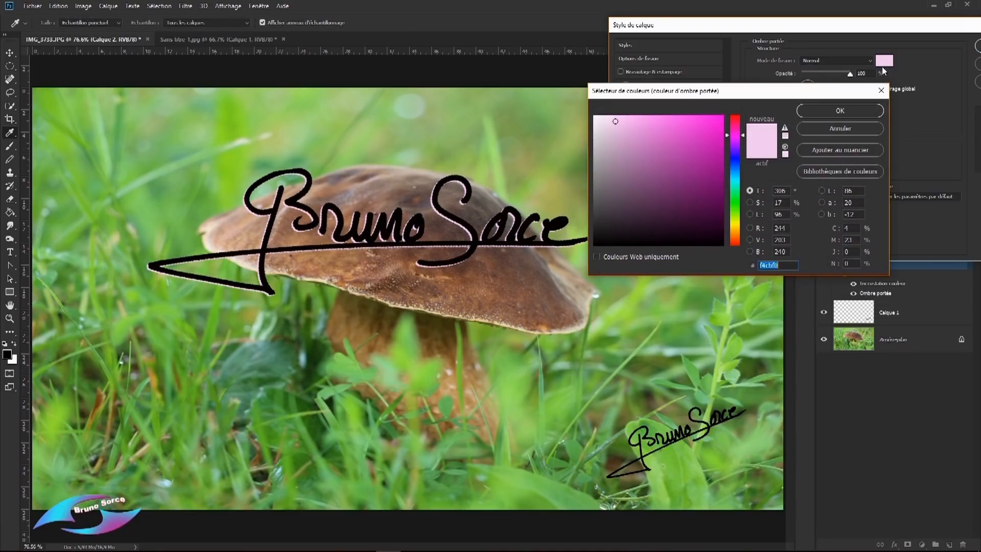
pyautogui.click(736, 118)
pyautogui.click(719, 121)
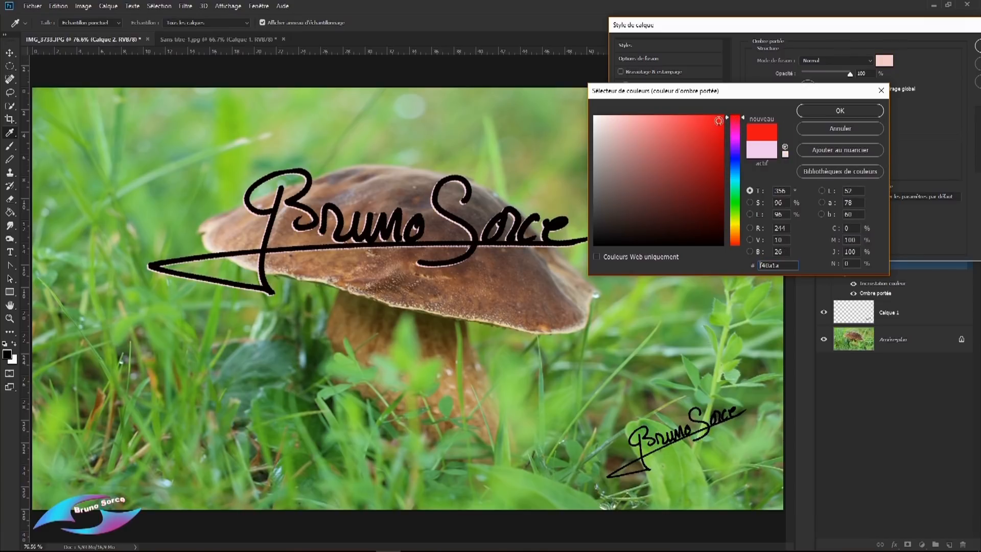
pyautogui.click(596, 119)
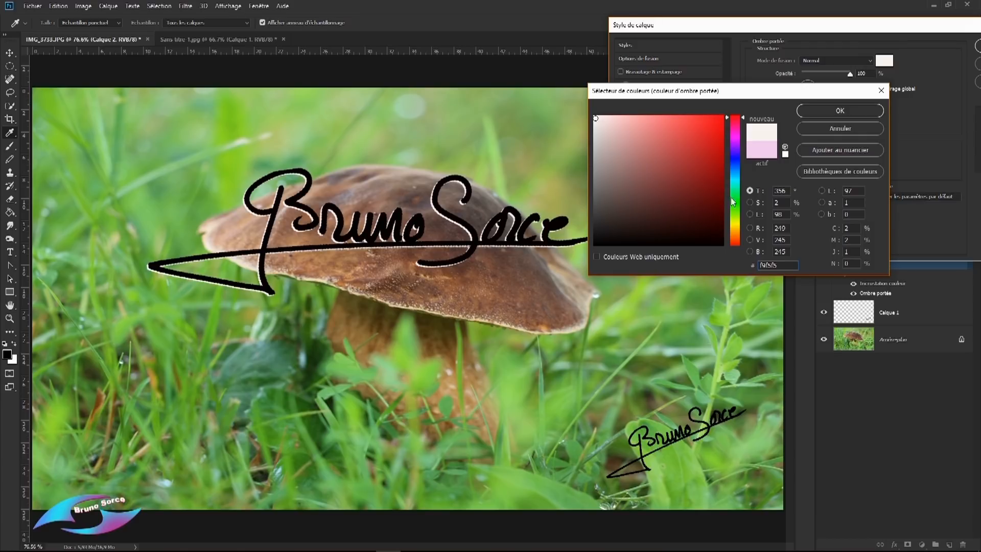
pyautogui.click(736, 213)
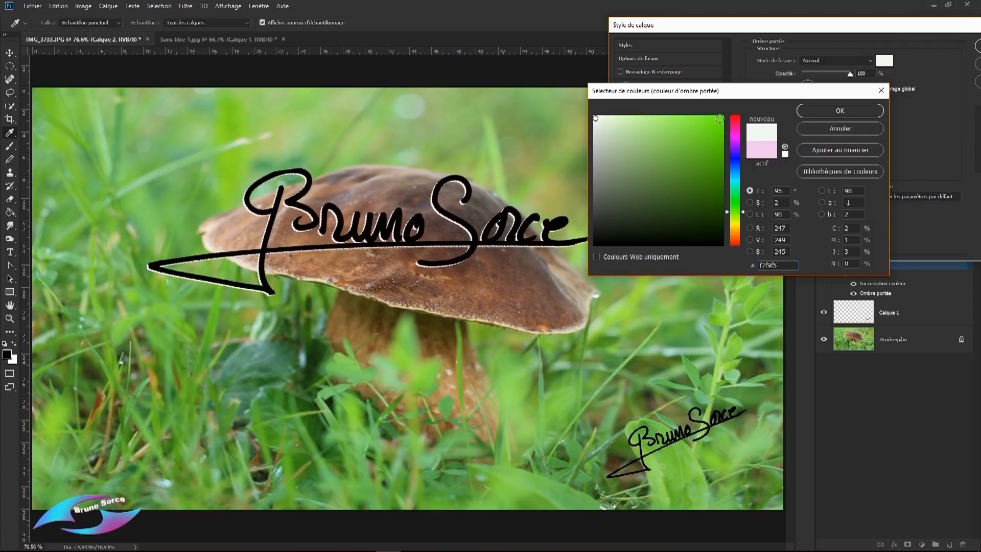
pyautogui.click(720, 119)
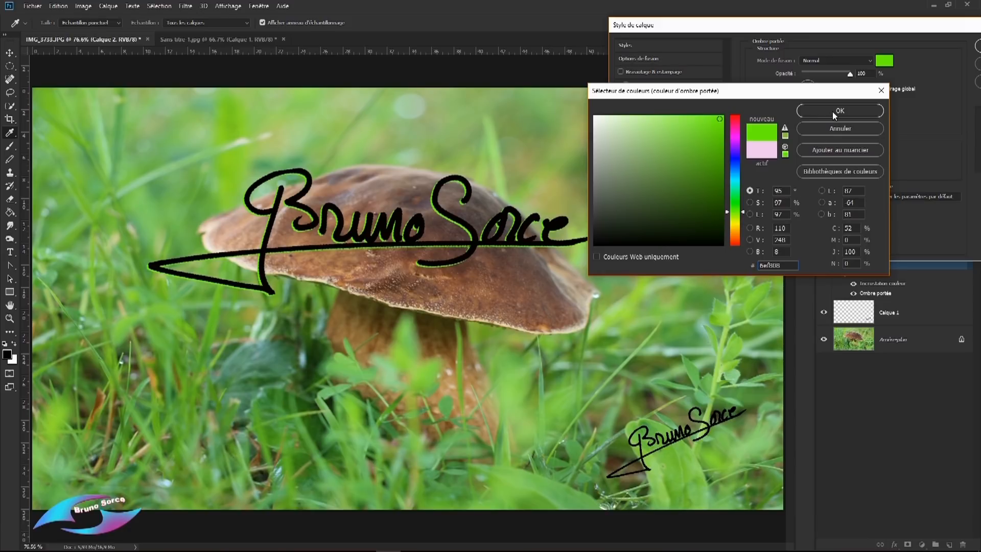
pyautogui.click(838, 128)
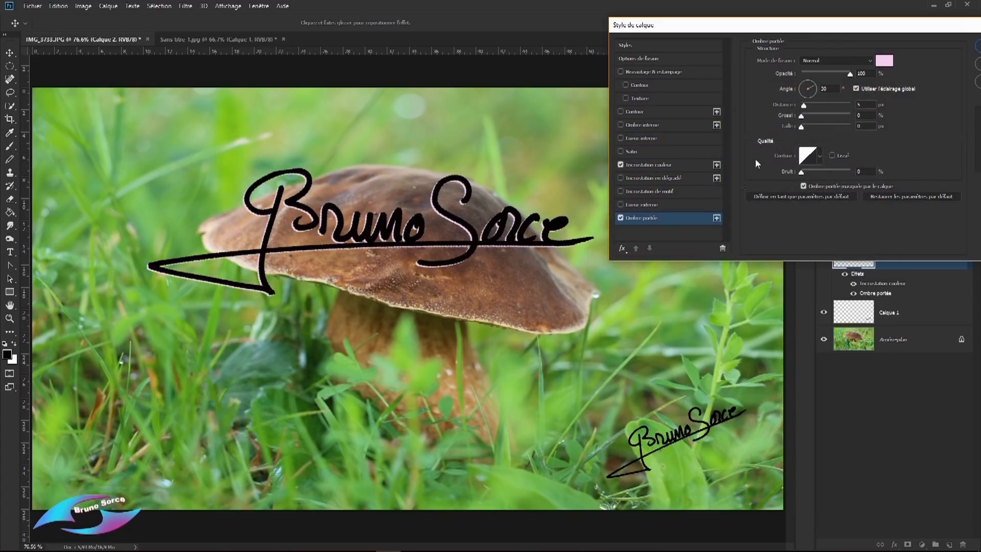
# Replace the large signature's colour overlay and drop shadow with a gradient overlay at 100% opacity.
pyautogui.click(621, 164)
pyautogui.click(621, 217)
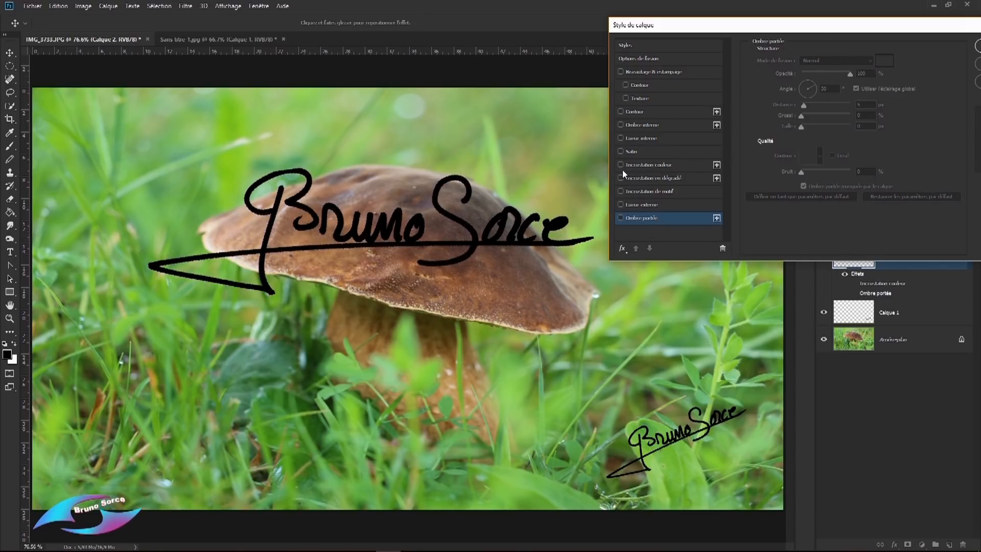
pyautogui.click(637, 165)
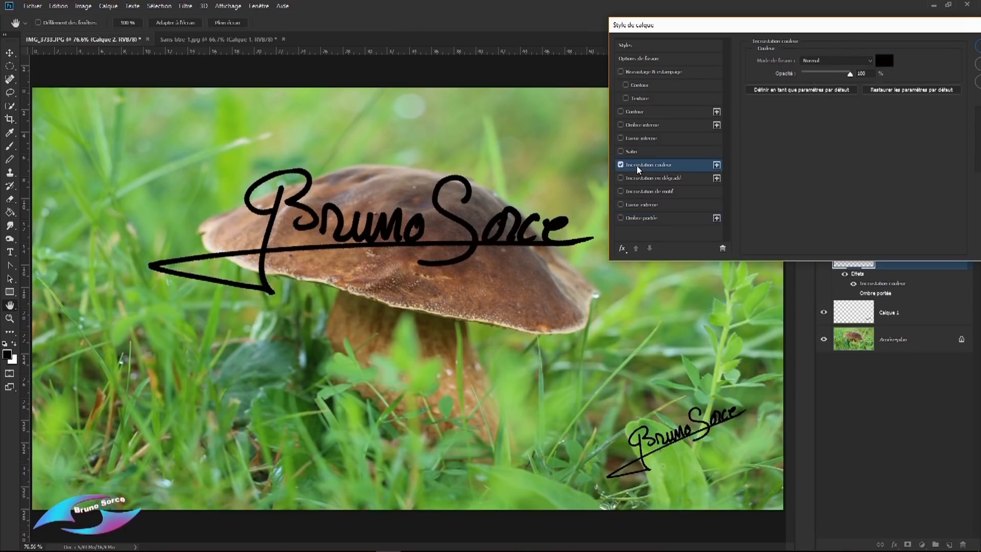
pyautogui.click(621, 165)
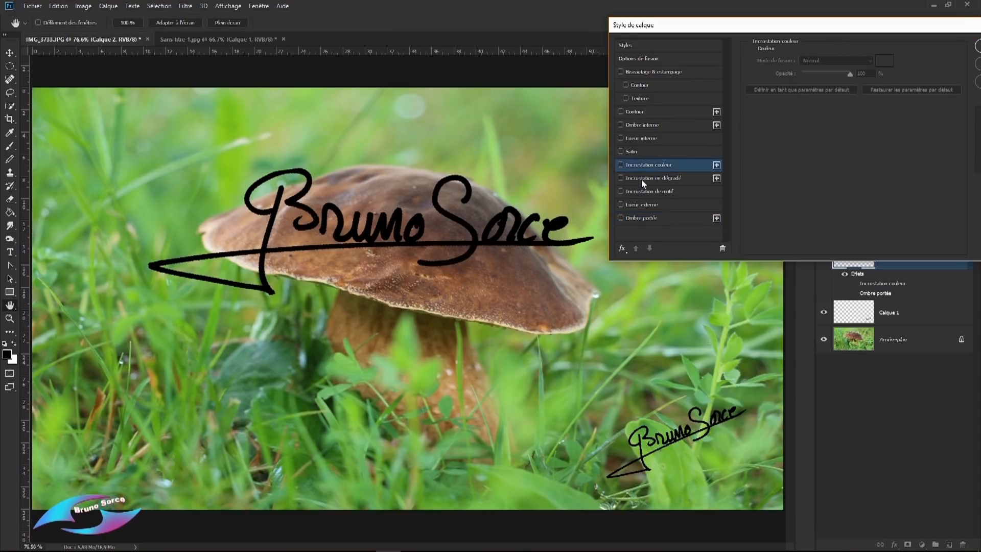
pyautogui.click(641, 178)
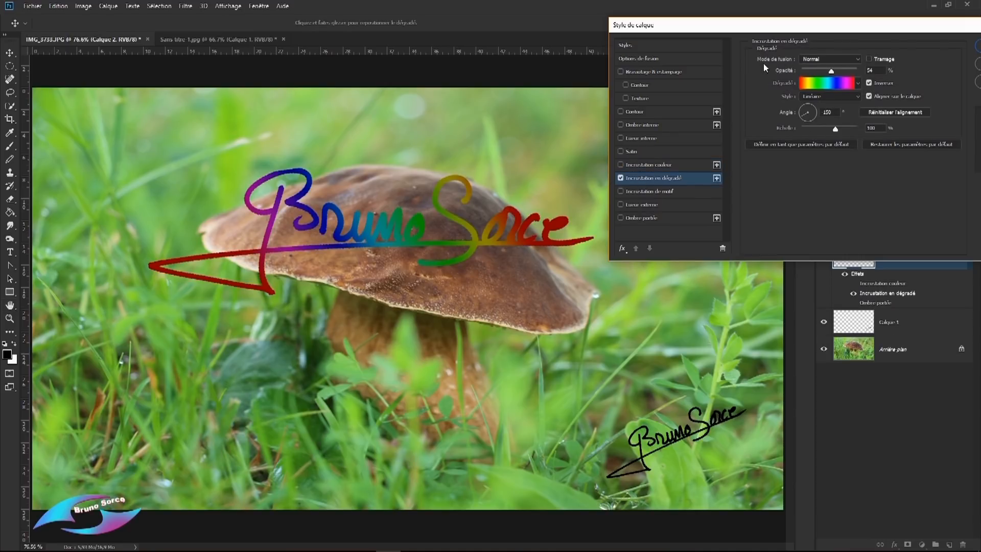
pyautogui.moveTo(833, 73)
pyautogui.mouseDown()
pyautogui.moveTo(873, 79)
pyautogui.moveTo(823, 76)
pyautogui.moveTo(884, 88)
pyautogui.mouseUp()
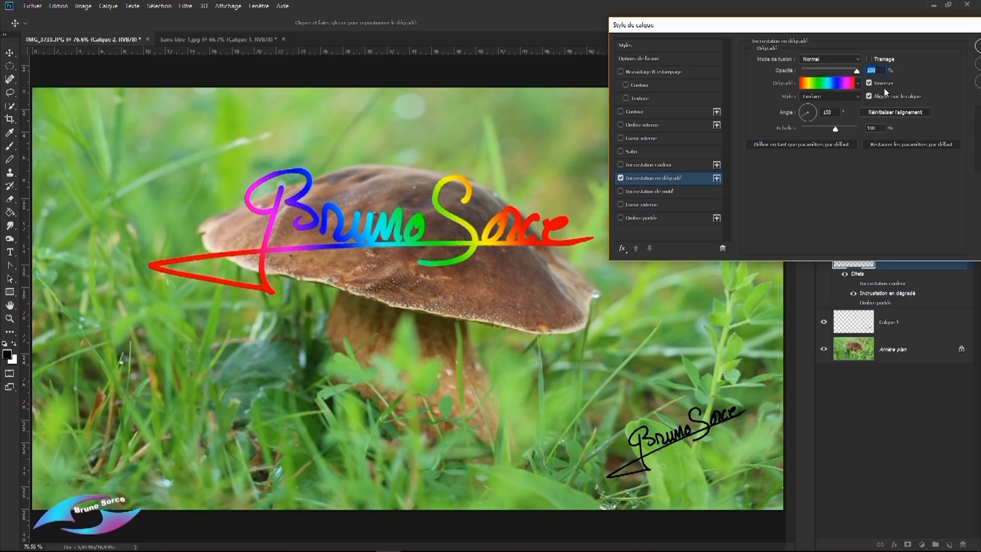
# Try the CSP True Sky Sunset and Bleu, jaune, bleu presets for the gradient overlay and settle on the rainbow preset Spectre.
pyautogui.click(830, 84)
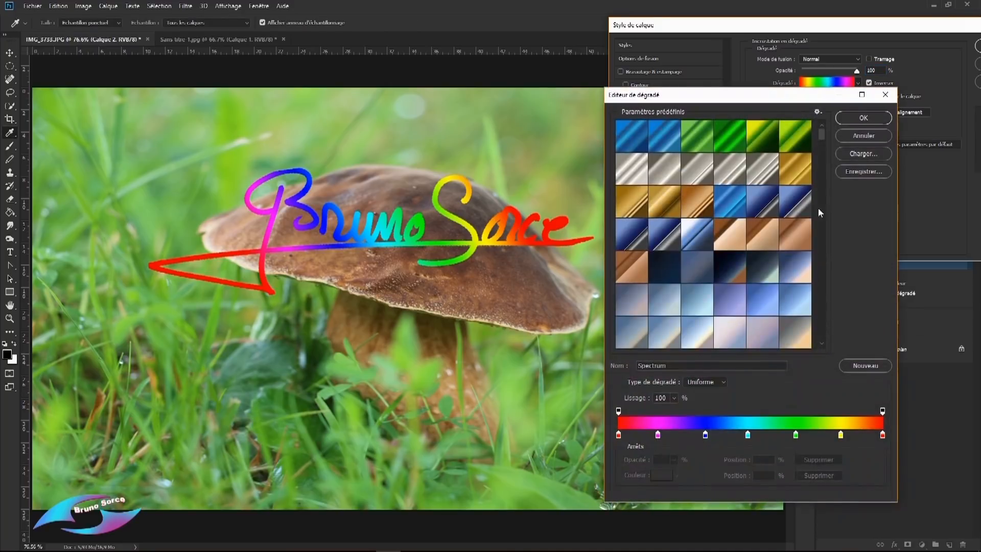
pyautogui.scroll(-2, 713, 250)
pyautogui.scroll(-2, 701, 272)
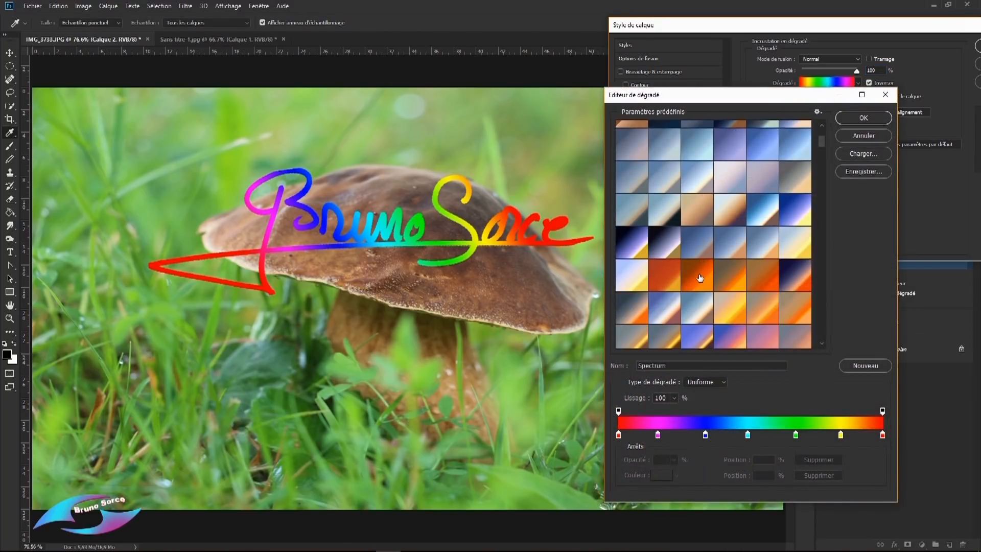
pyautogui.click(700, 272)
pyautogui.scroll(-2, 701, 272)
pyautogui.scroll(-5, 700, 272)
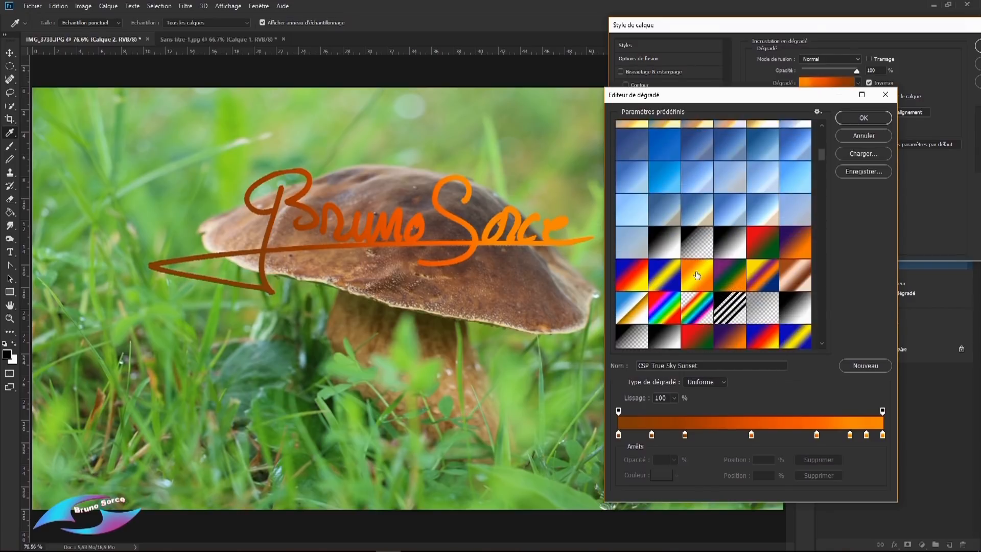
pyautogui.click(659, 245)
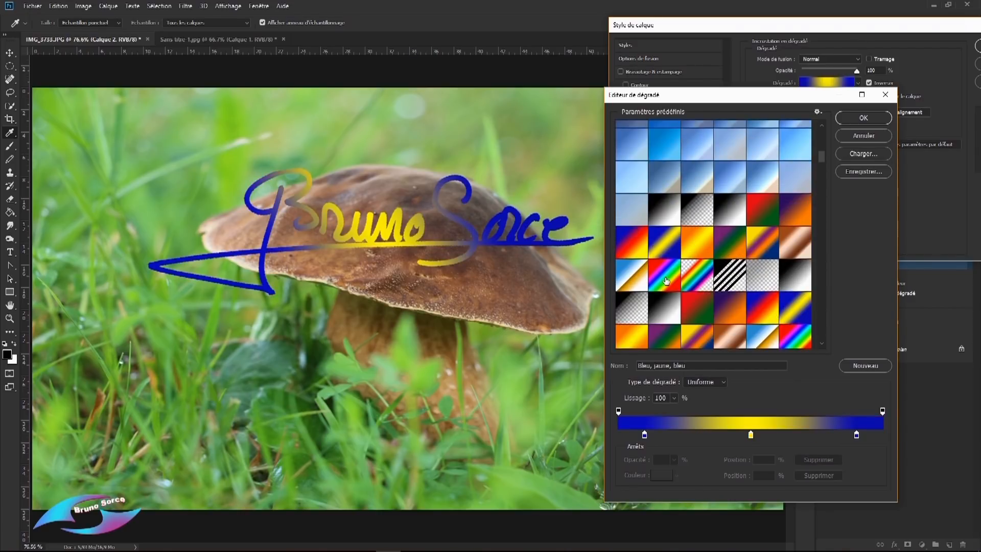
pyautogui.click(666, 278)
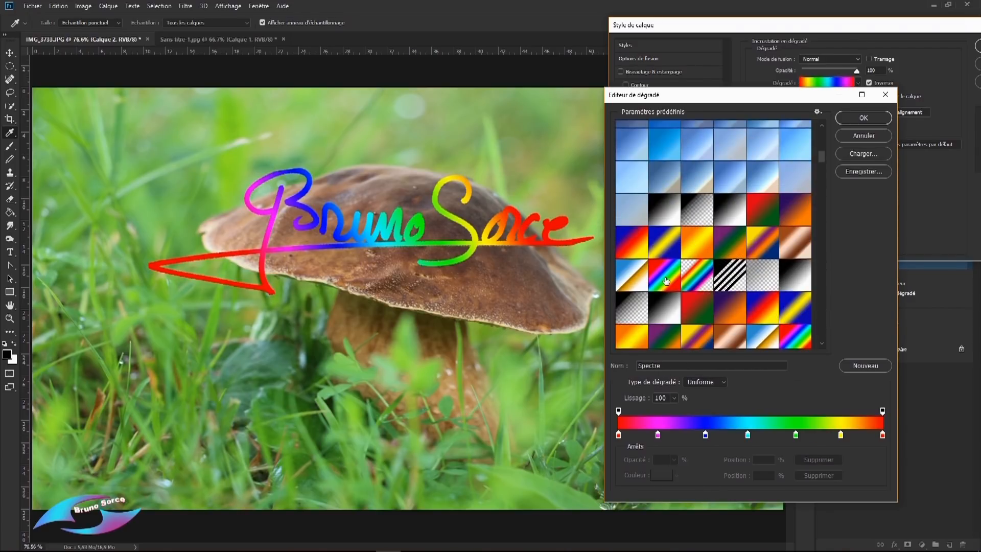
pyautogui.click(875, 119)
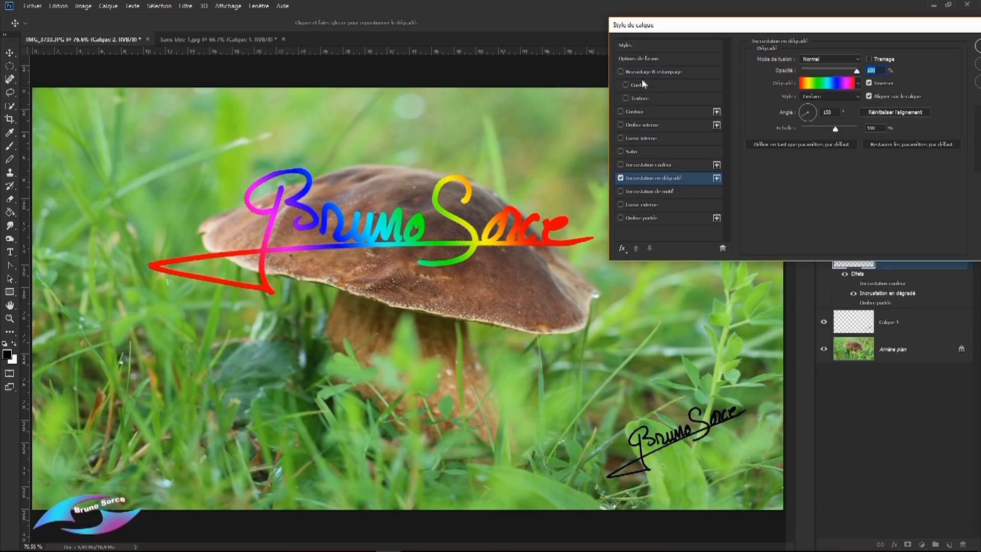
# Add a stroke around the large signature, try magenta and near-black for it, and set its colour to blue 0914f2.
pyautogui.click(633, 112)
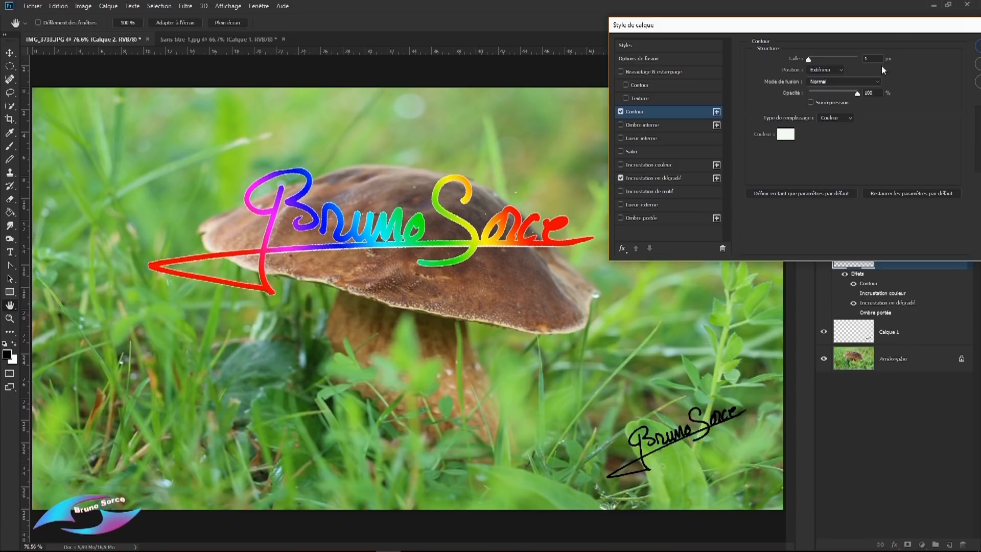
pyautogui.click(786, 135)
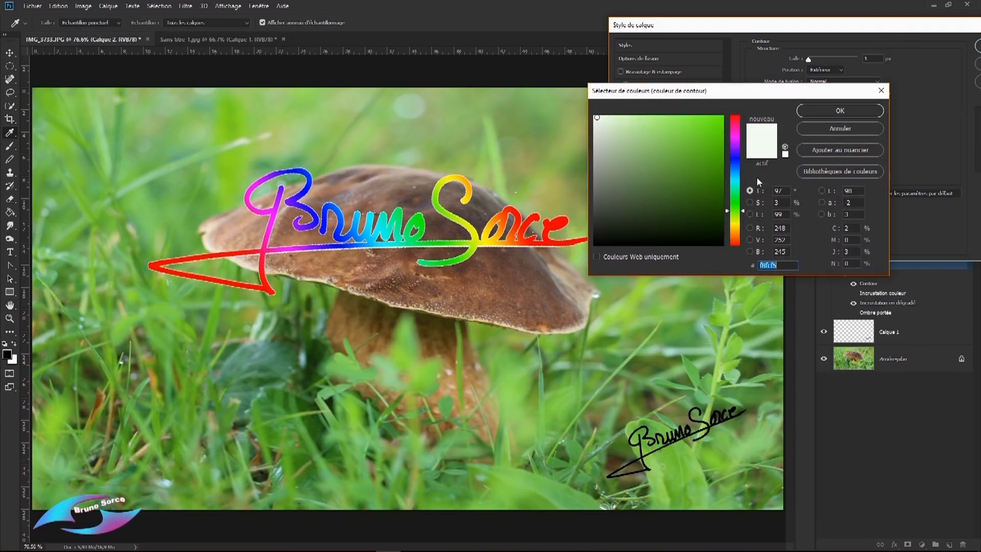
pyautogui.click(735, 137)
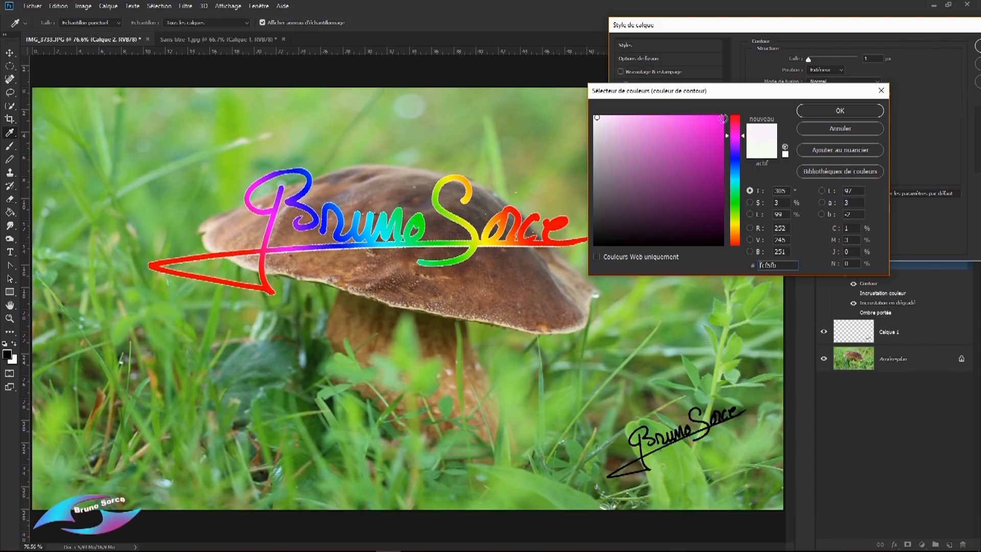
pyautogui.click(720, 118)
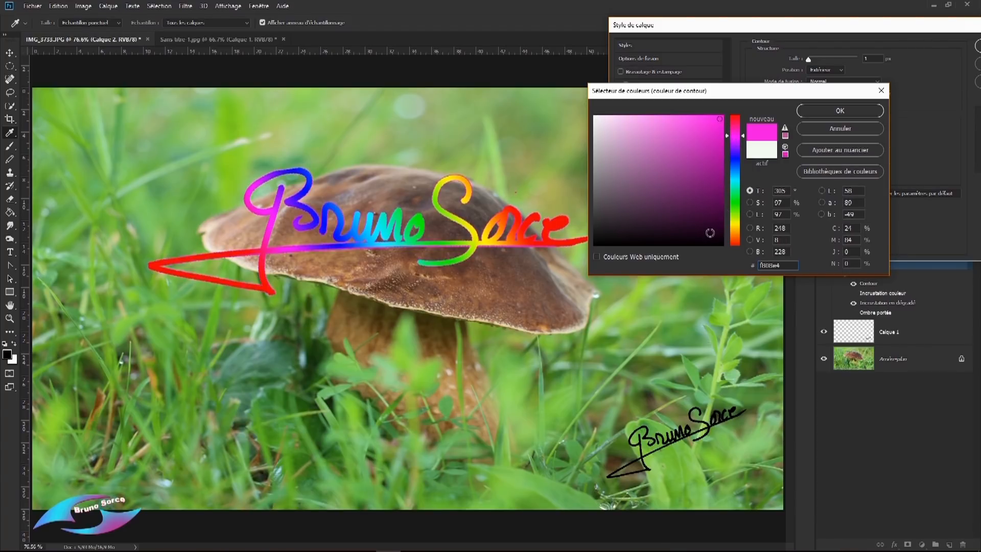
pyautogui.click(710, 239)
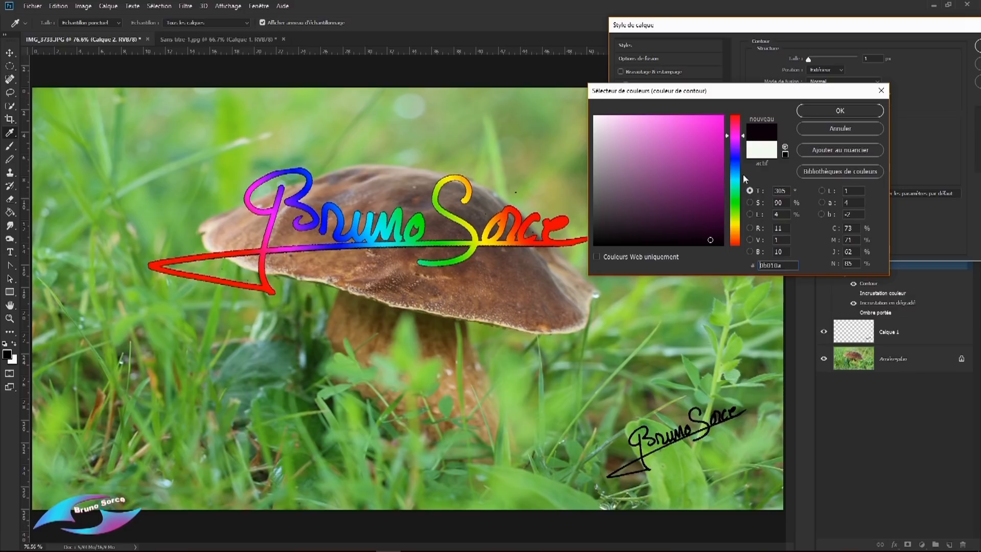
pyautogui.click(736, 161)
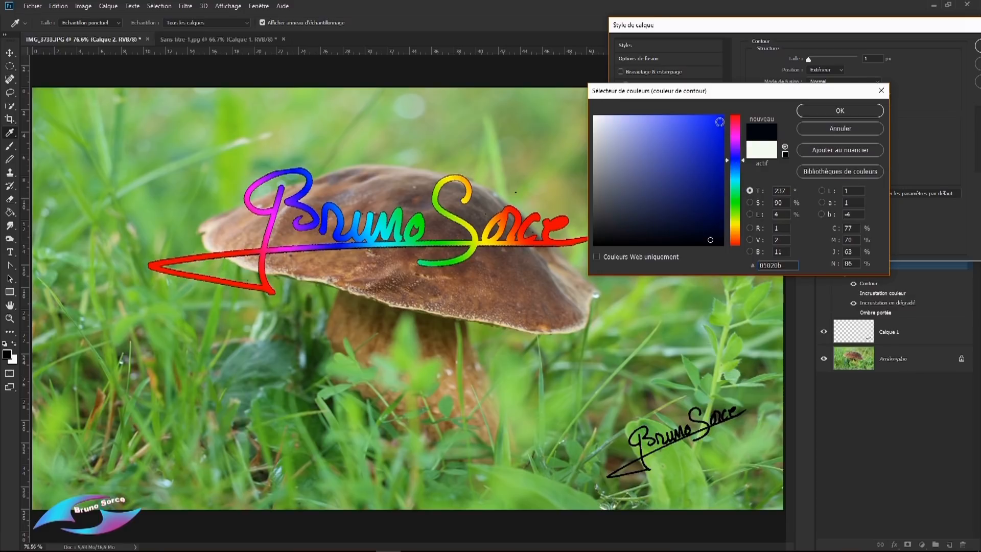
pyautogui.click(720, 122)
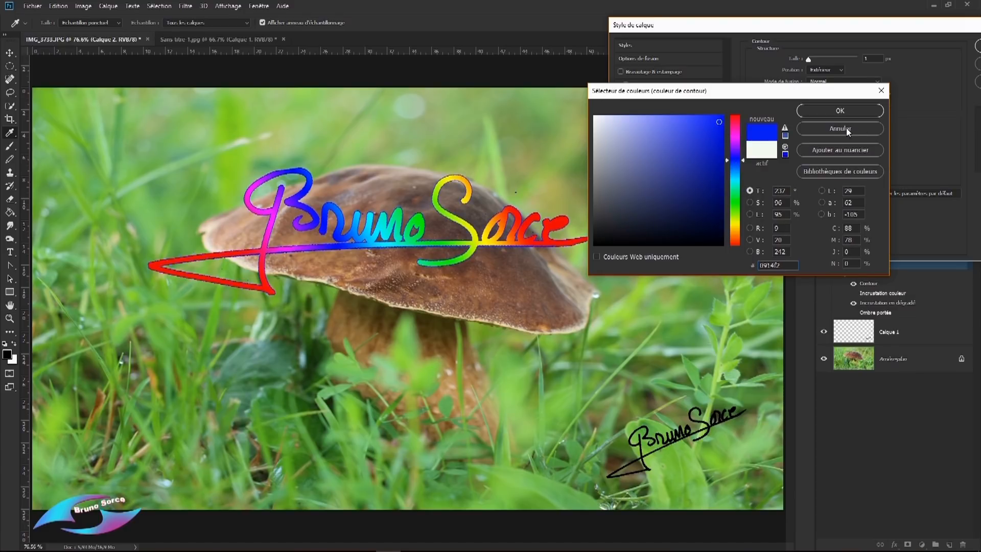
pyautogui.click(840, 111)
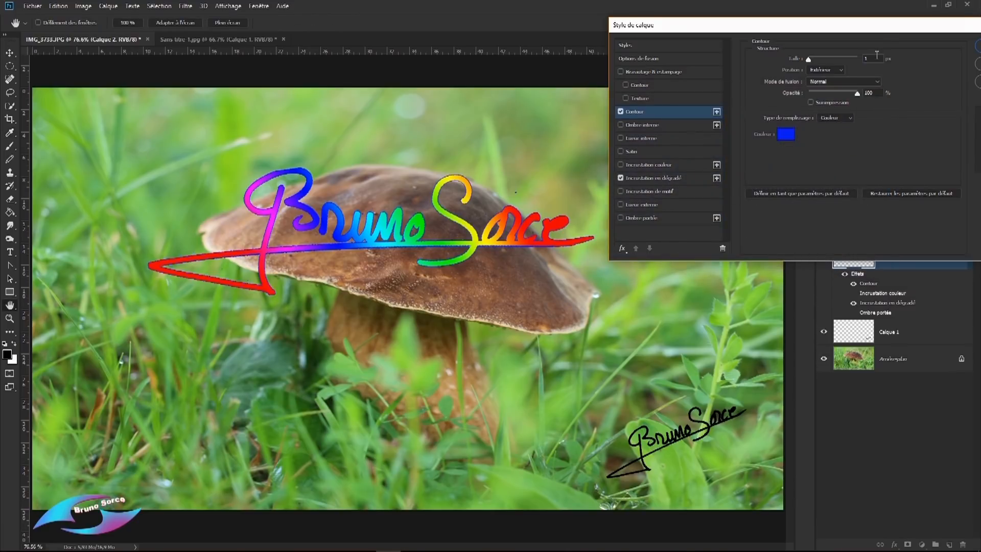
# Apply the layer style to the large signature's layer and switch back to the Brush tool.
pyautogui.moveTo(882, 32); pyautogui.dragTo(717, 63)
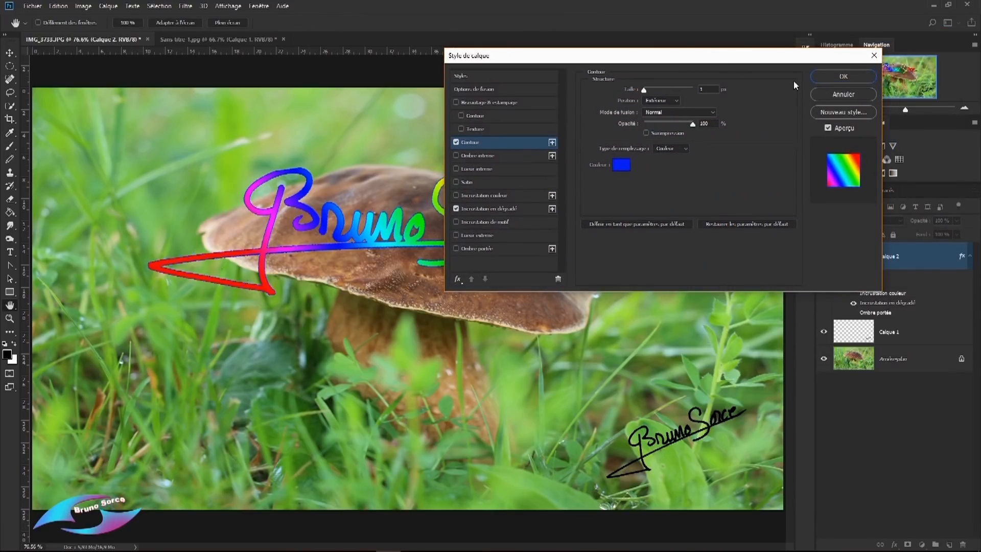
pyautogui.click(844, 77)
pyautogui.press('b')
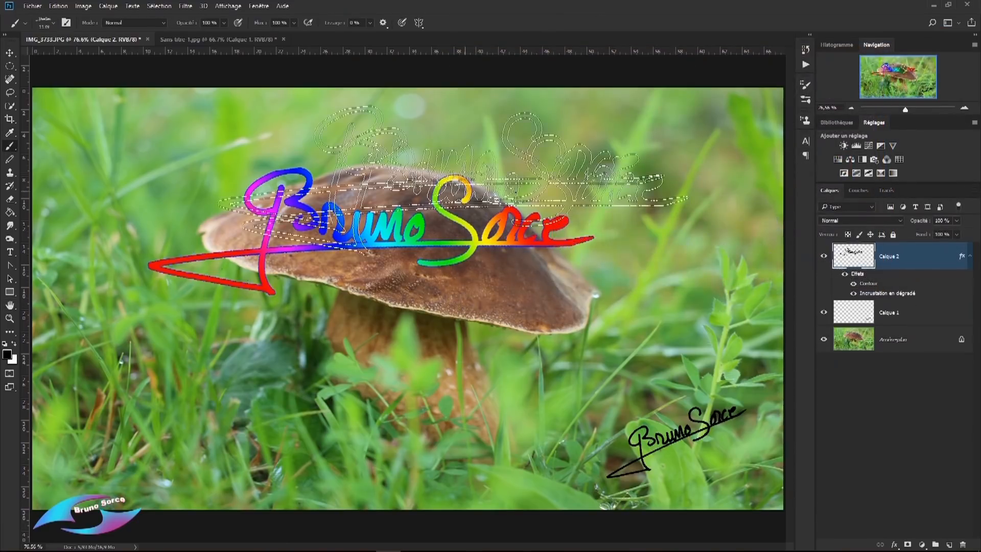